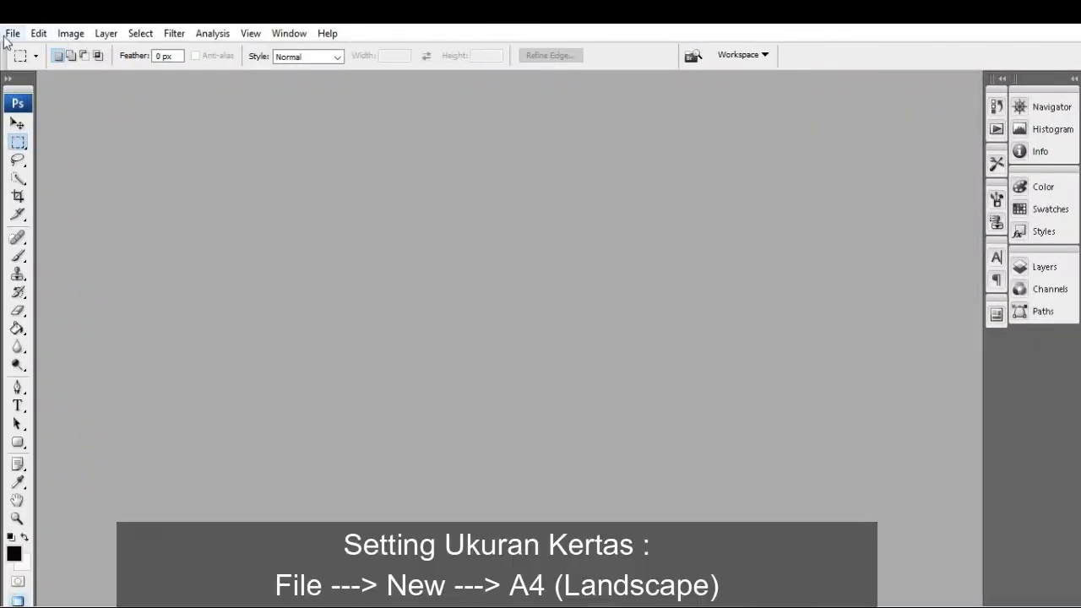
# - Start a white A4 landscape document with width 297 mm, height 210 mm, 300 pixels/inch
pyautogui.click(10, 34)
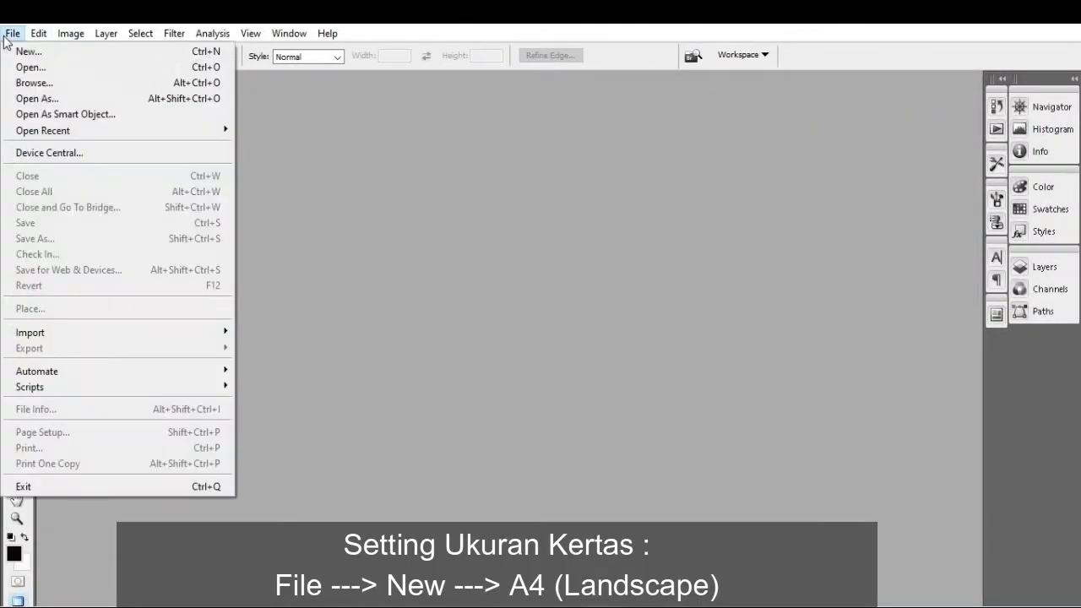
pyautogui.click(17, 48)
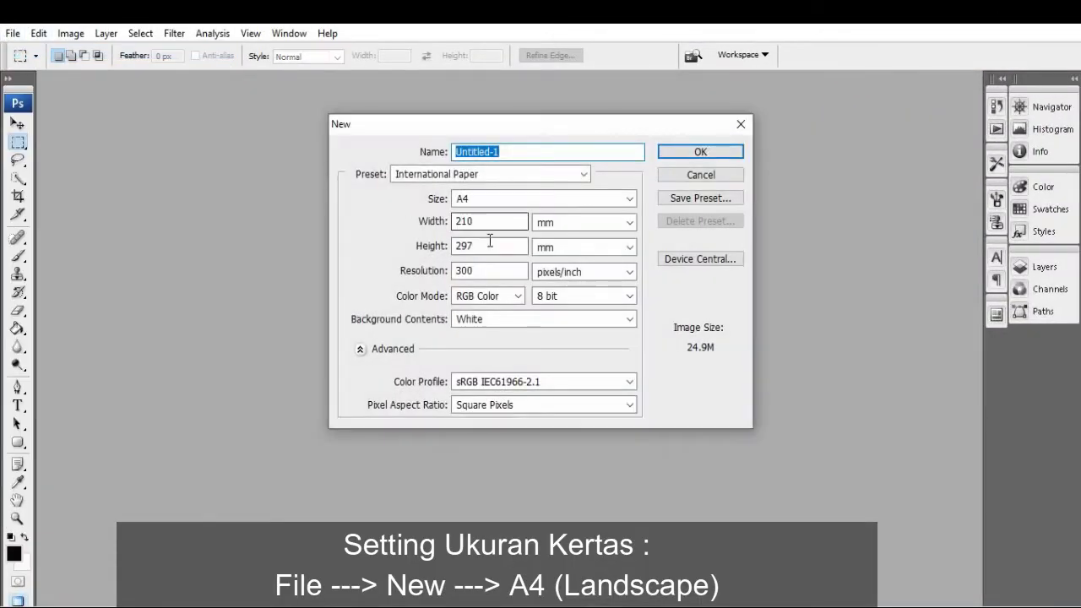
pyautogui.click(482, 222)
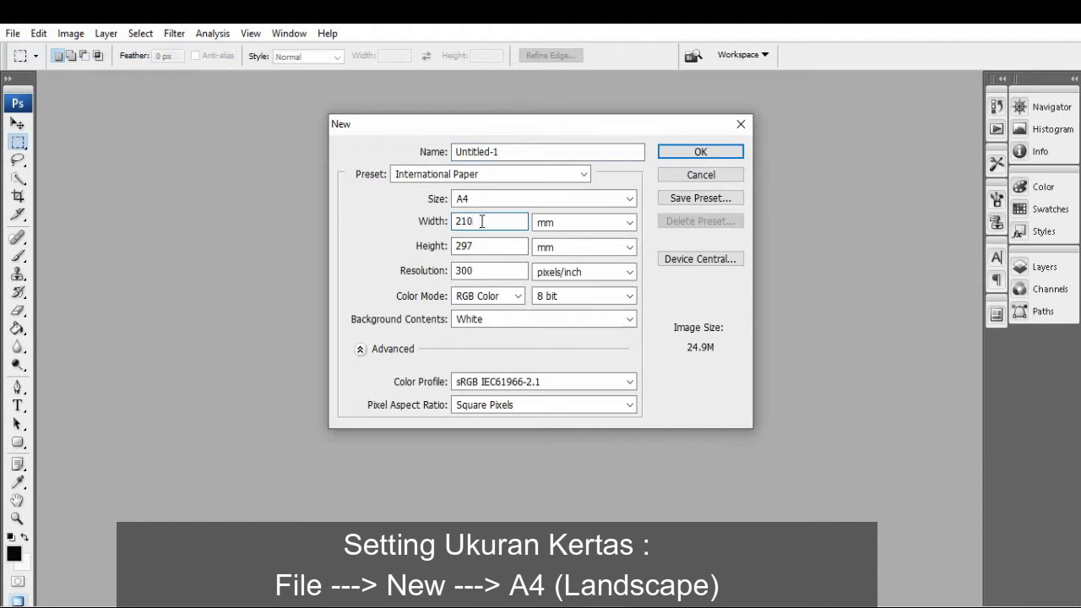
pyautogui.press('BackSpace')
pyautogui.press('BackSpace')
pyautogui.write('97')
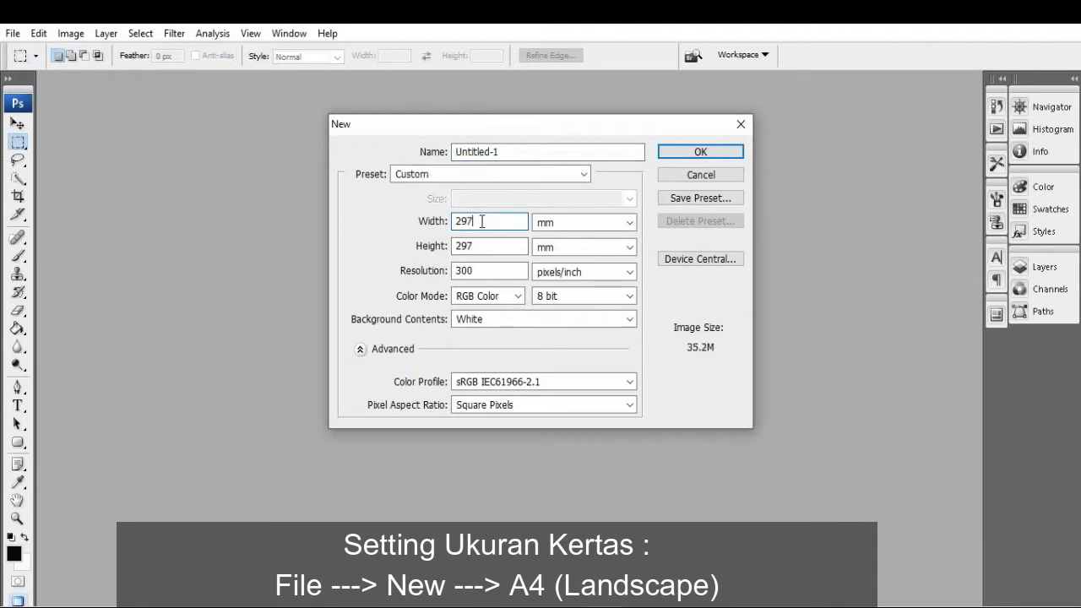
pyautogui.click(483, 246)
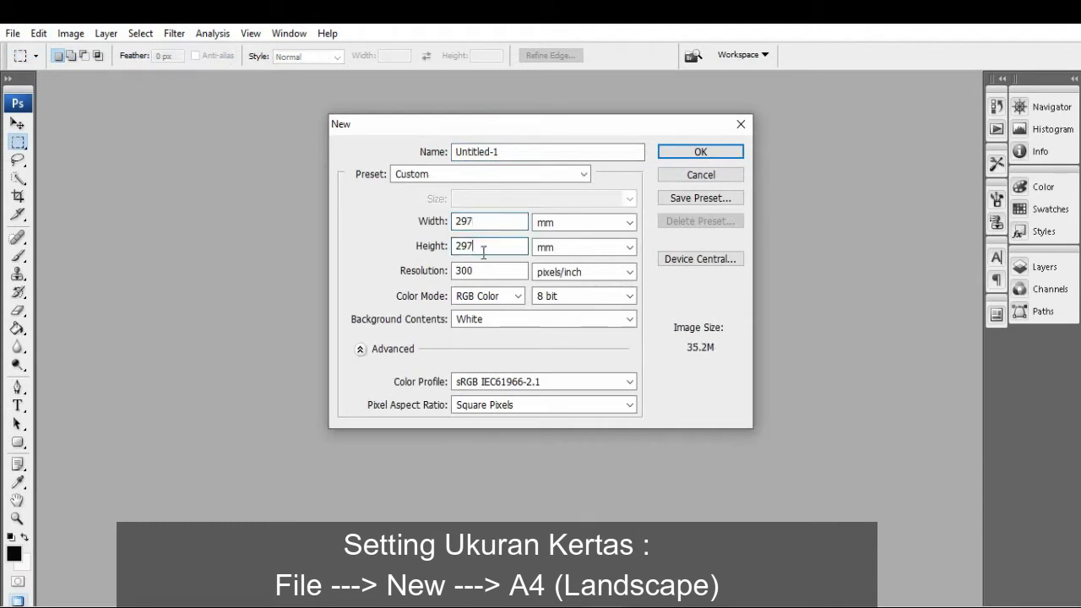
pyautogui.press('BackSpace')
pyautogui.write('10')
pyautogui.click(712, 156)
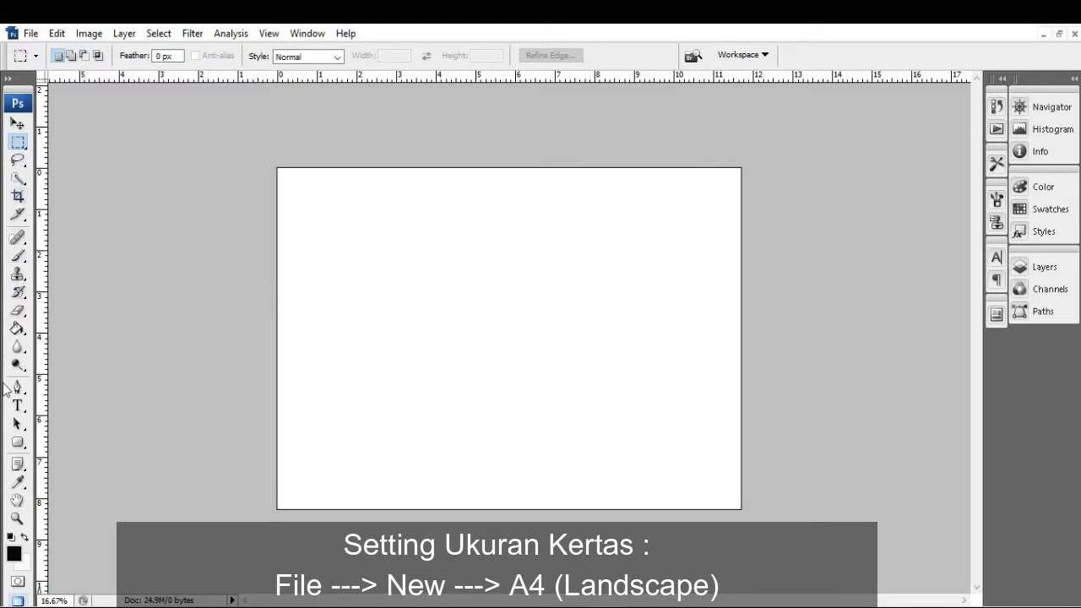
# - Copy the Background layer and name the duplicate 'layer 1'
pyautogui.click(1074, 77)
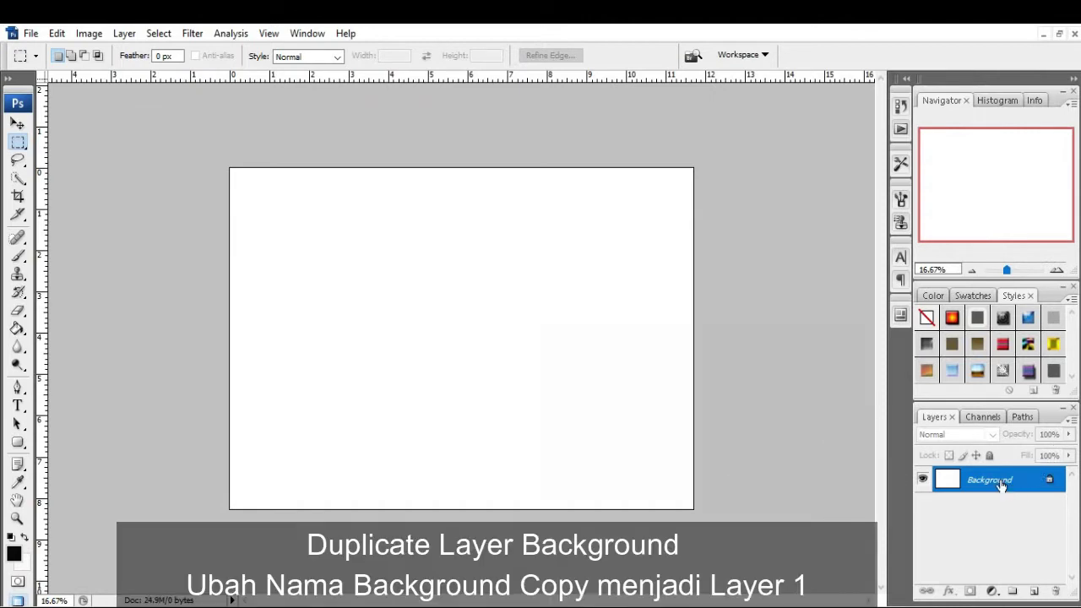
pyautogui.moveTo(1001, 486); pyautogui.dragTo(1035, 591)
pyautogui.doubleClick(989, 478)
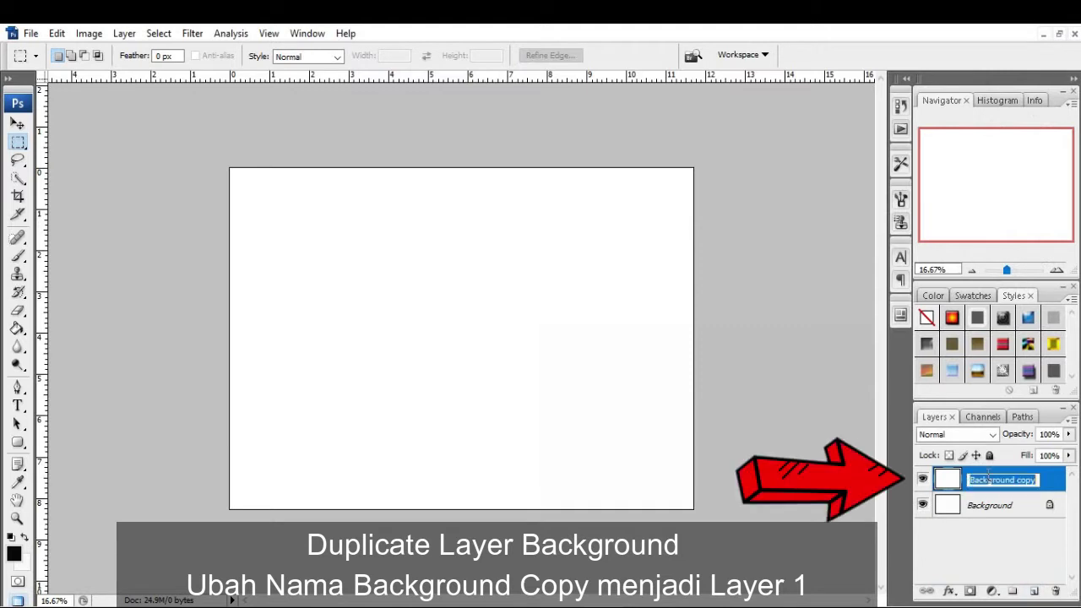
pyautogui.write('layer 1')
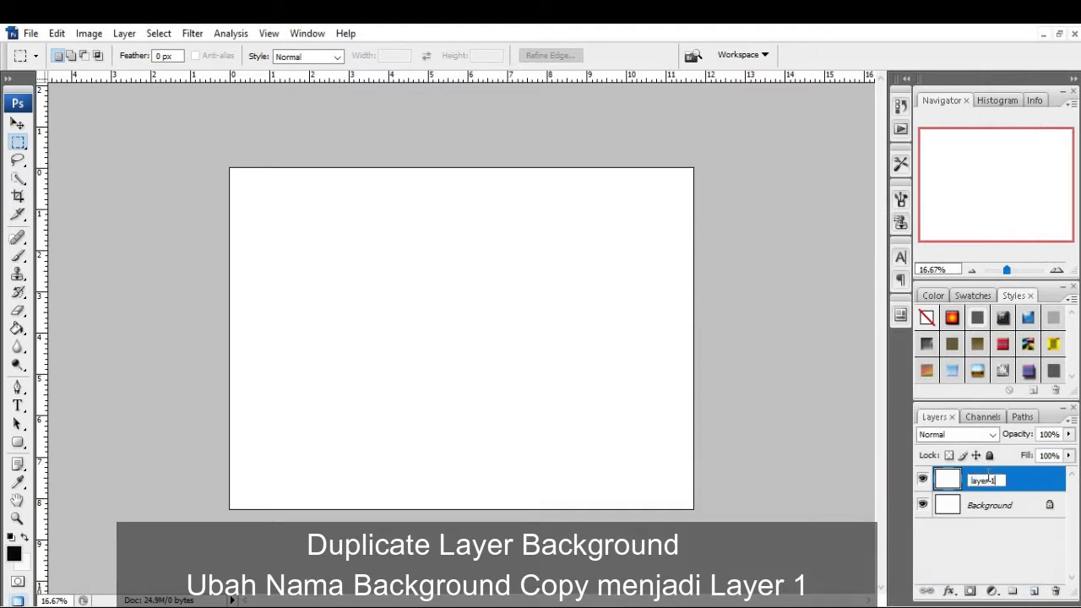
pyautogui.press('Return')
# - Apply the Add Noise filter to layer 1 at 19.92% with Gaussian distribution
pyautogui.click(16, 122)
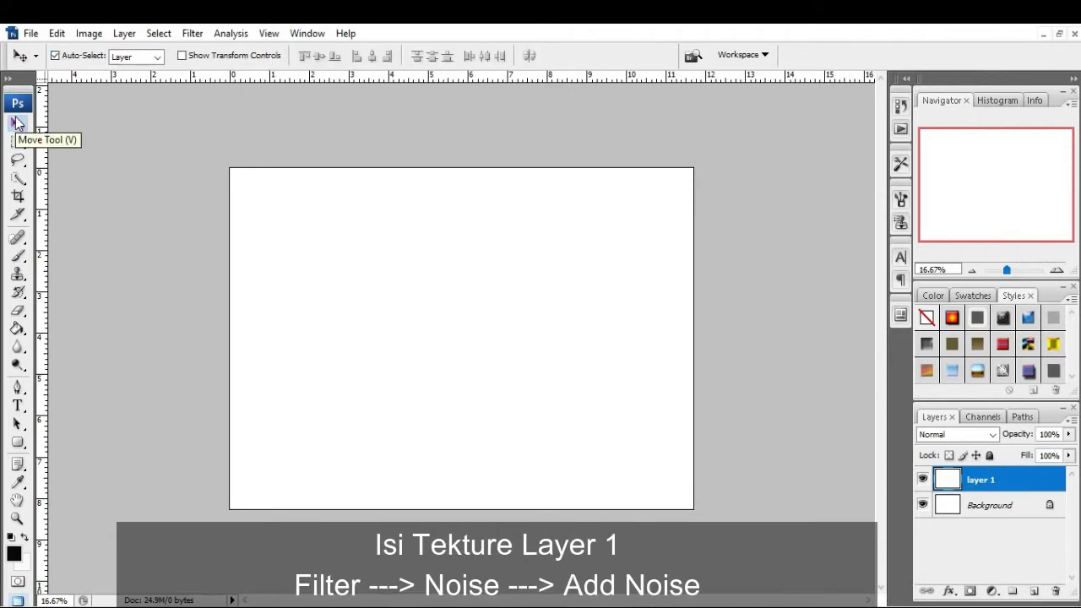
pyautogui.click(192, 34)
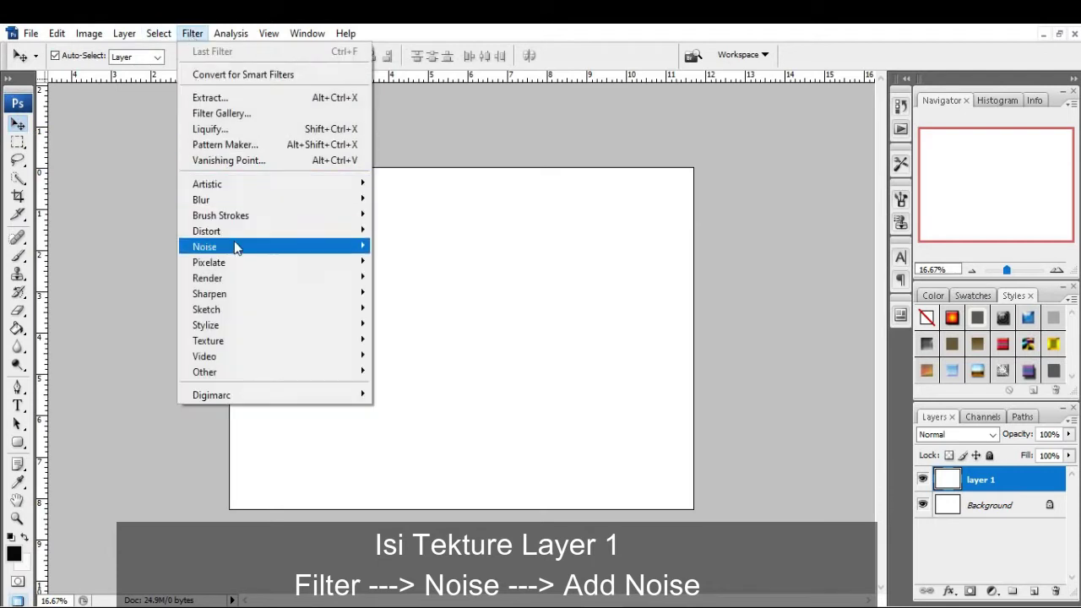
pyautogui.moveTo(204, 246)
pyautogui.click(402, 245)
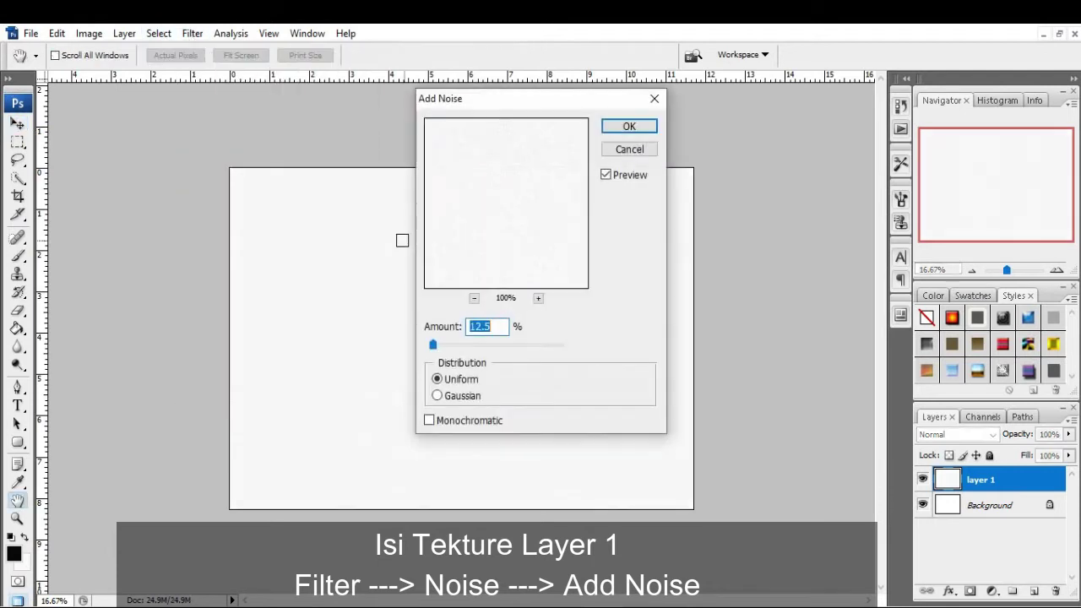
pyautogui.moveTo(437, 347); pyautogui.dragTo(435, 348)
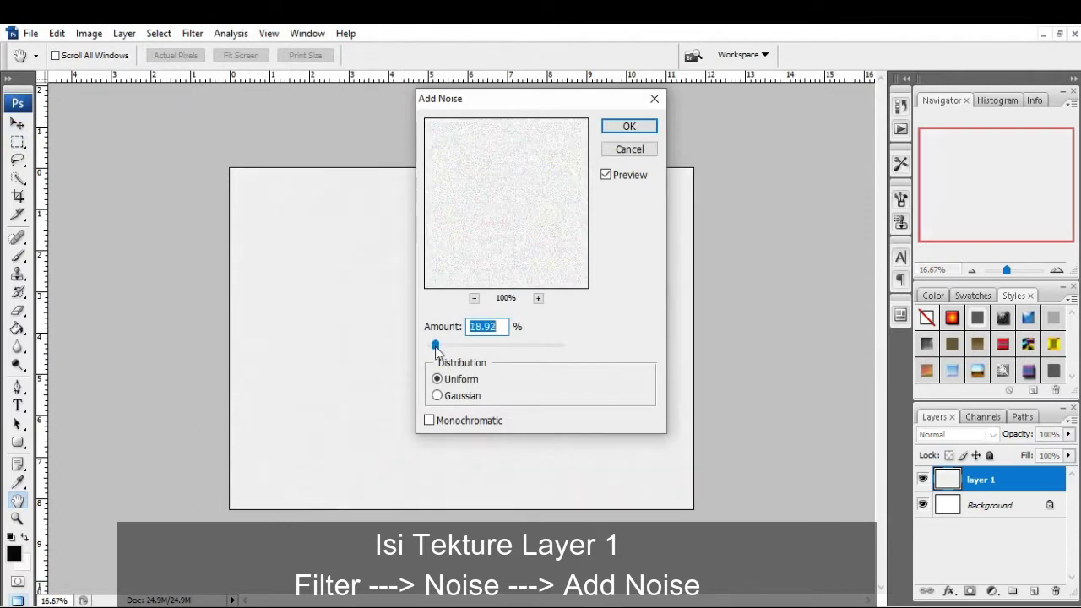
pyautogui.click(481, 327)
pyautogui.press('Up')
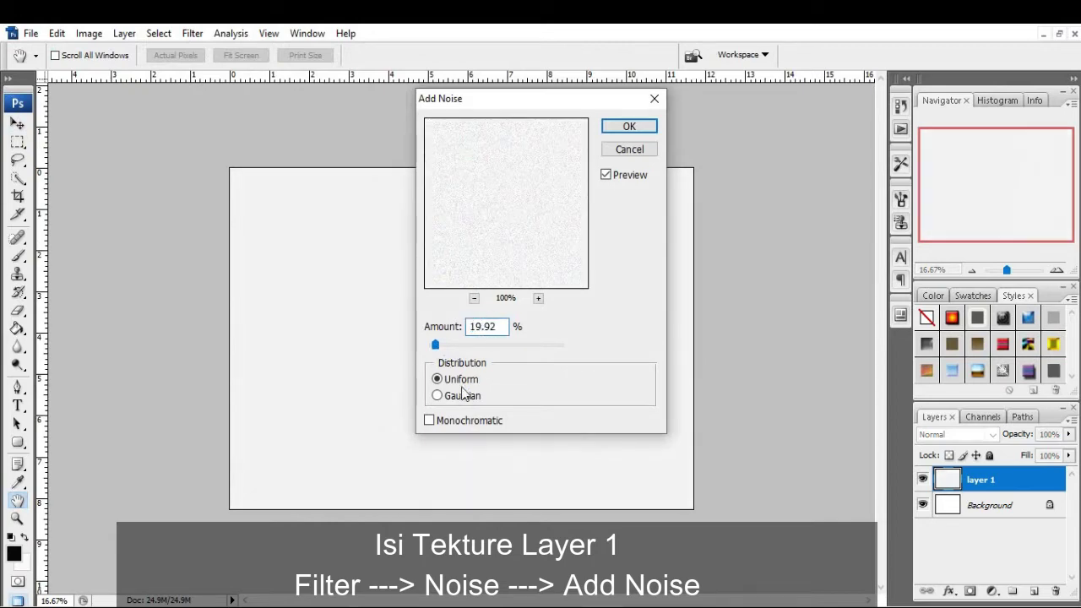
pyautogui.click(438, 396)
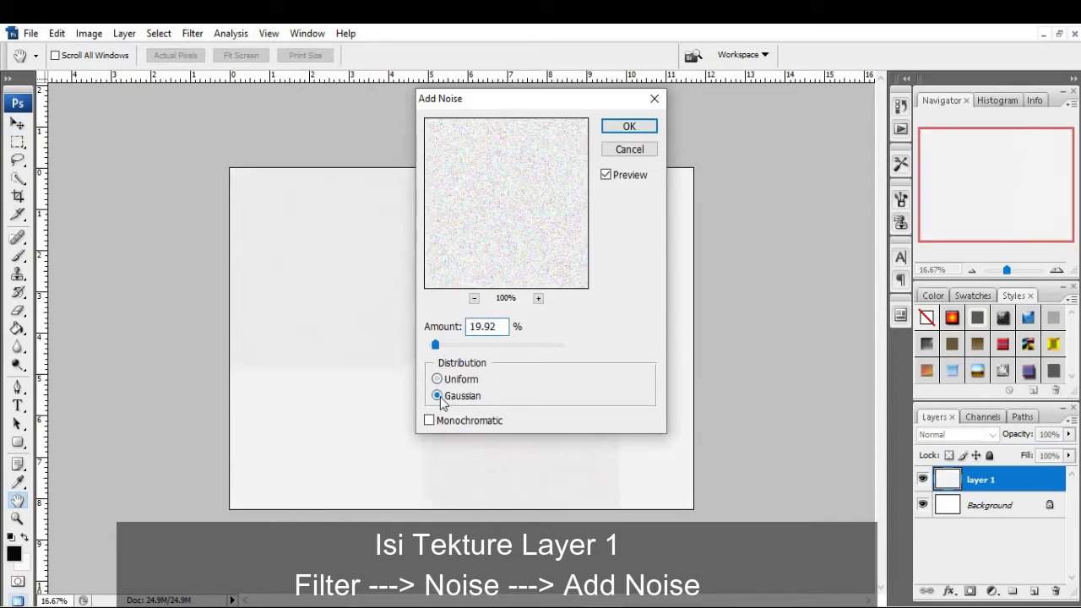
pyautogui.click(628, 127)
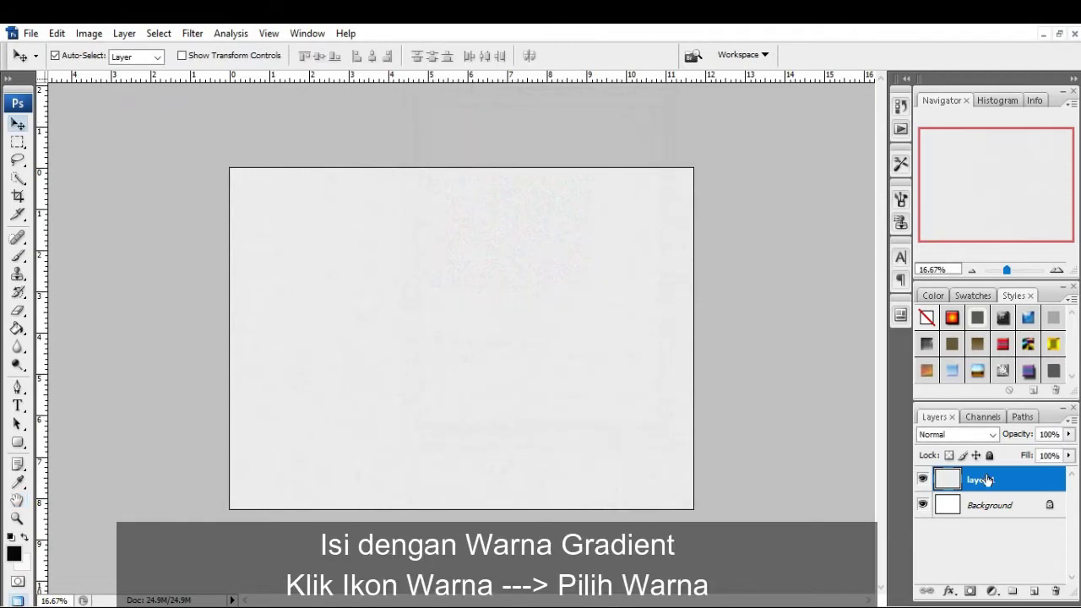
# - Set the foreground colour to bright green 04fb78
pyautogui.click(14, 555)
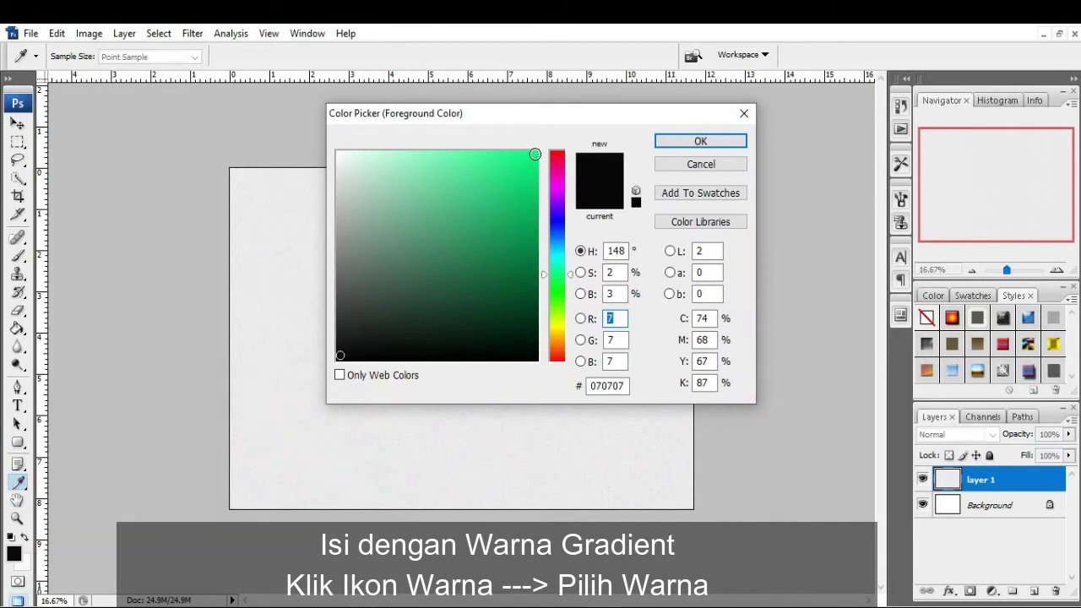
pyautogui.click(535, 153)
pyautogui.click(675, 141)
pyautogui.press('v')
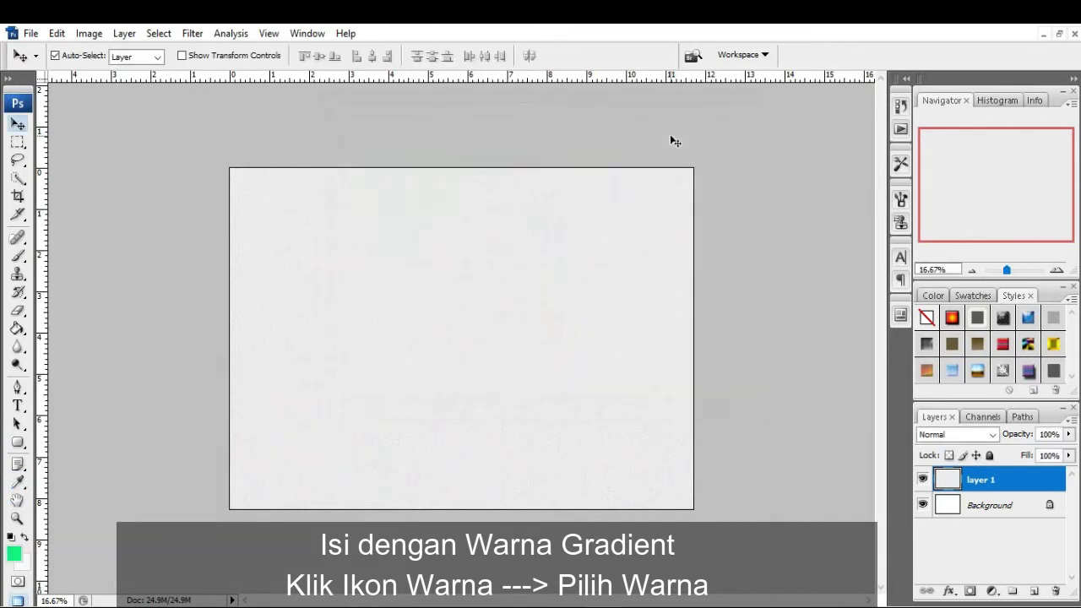
# - Add a Gradient fill layer, Radial style, Reverse checked, scale 150%
pyautogui.click(992, 591)
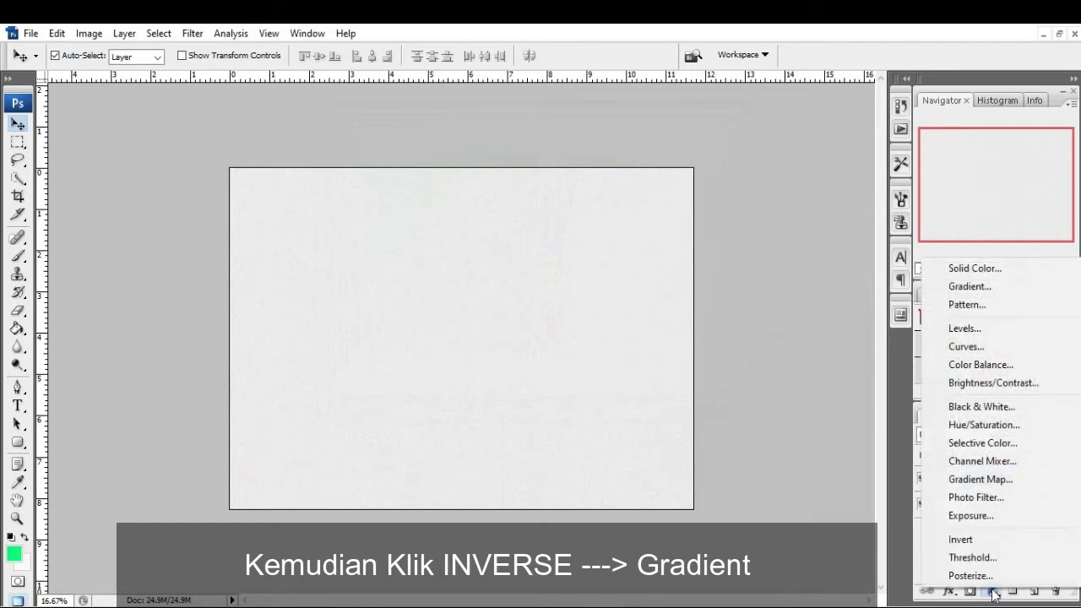
pyautogui.click(968, 287)
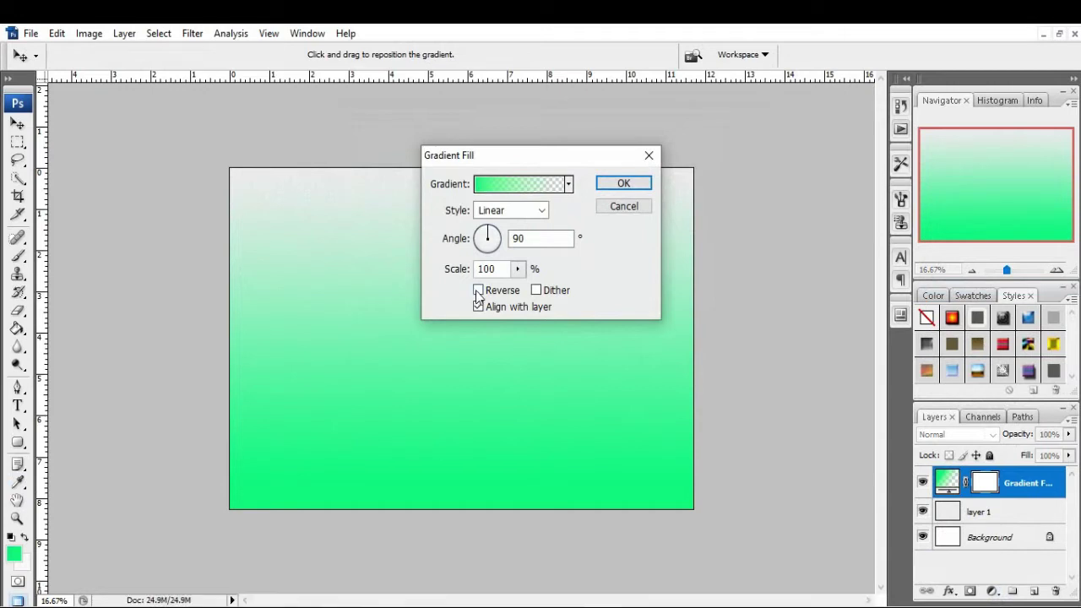
pyautogui.click(542, 210)
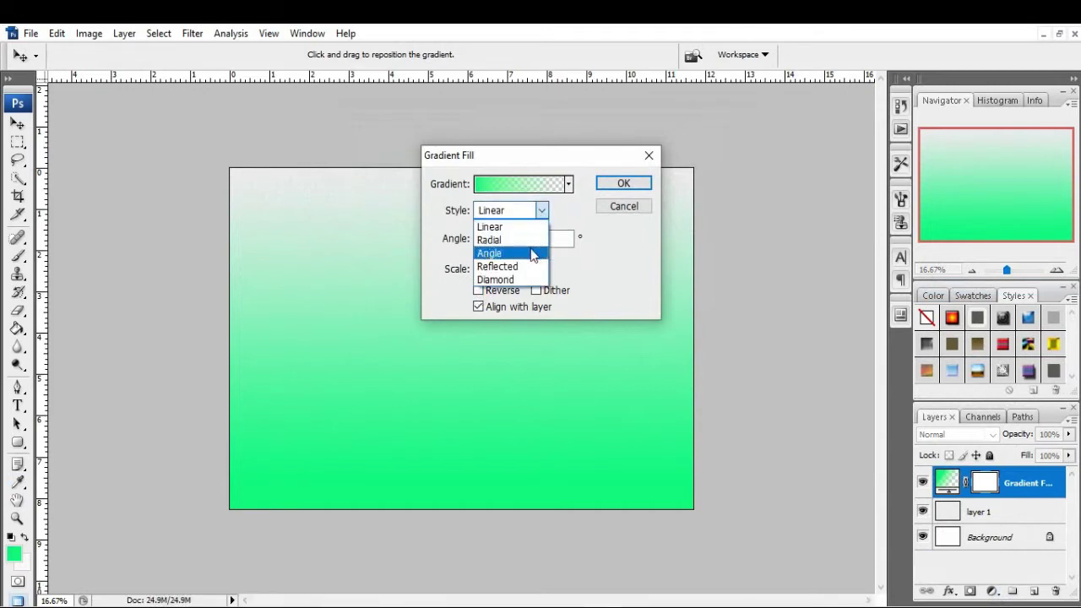
pyautogui.click(530, 244)
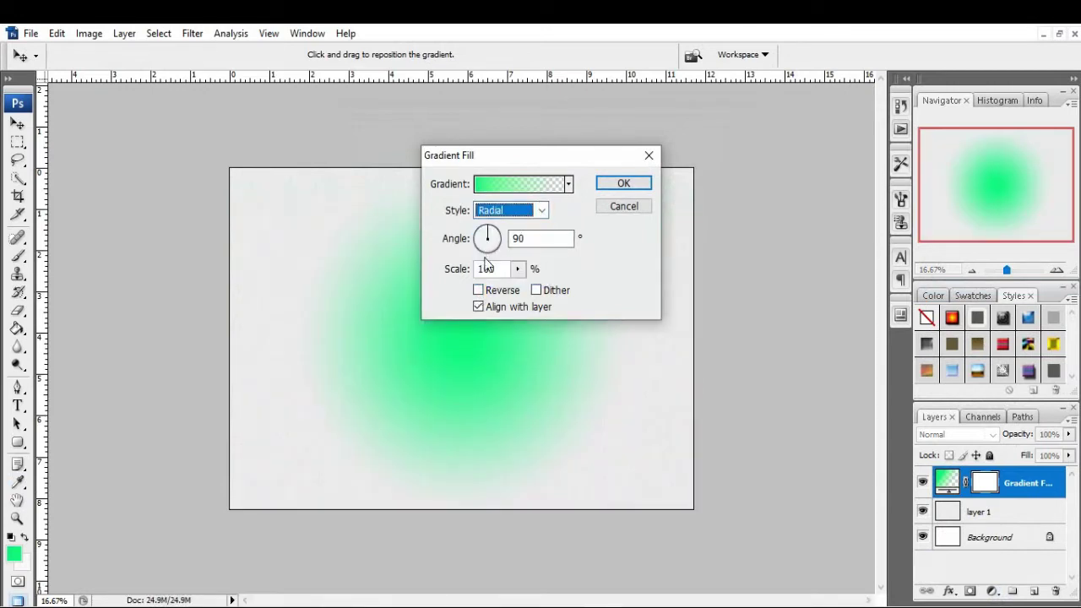
pyautogui.click(479, 291)
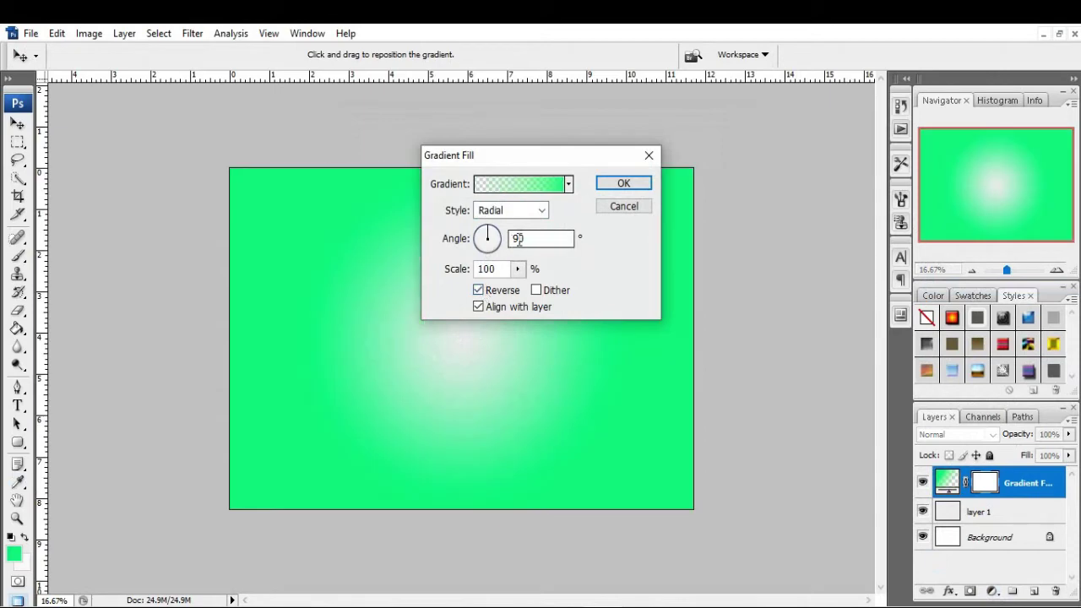
pyautogui.click(519, 269)
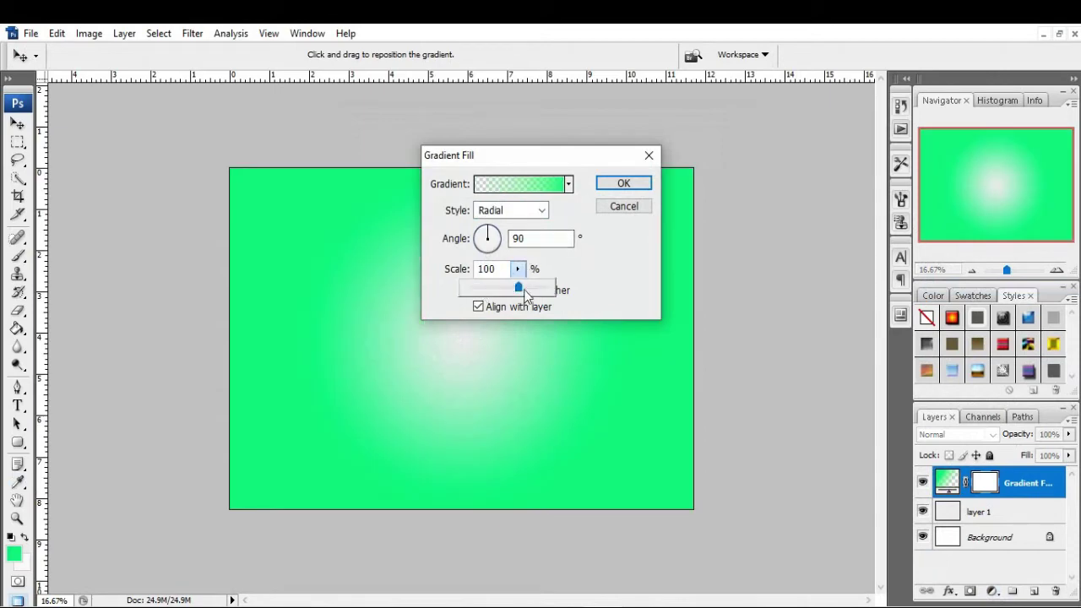
pyautogui.moveTo(515, 289); pyautogui.dragTo(543, 289)
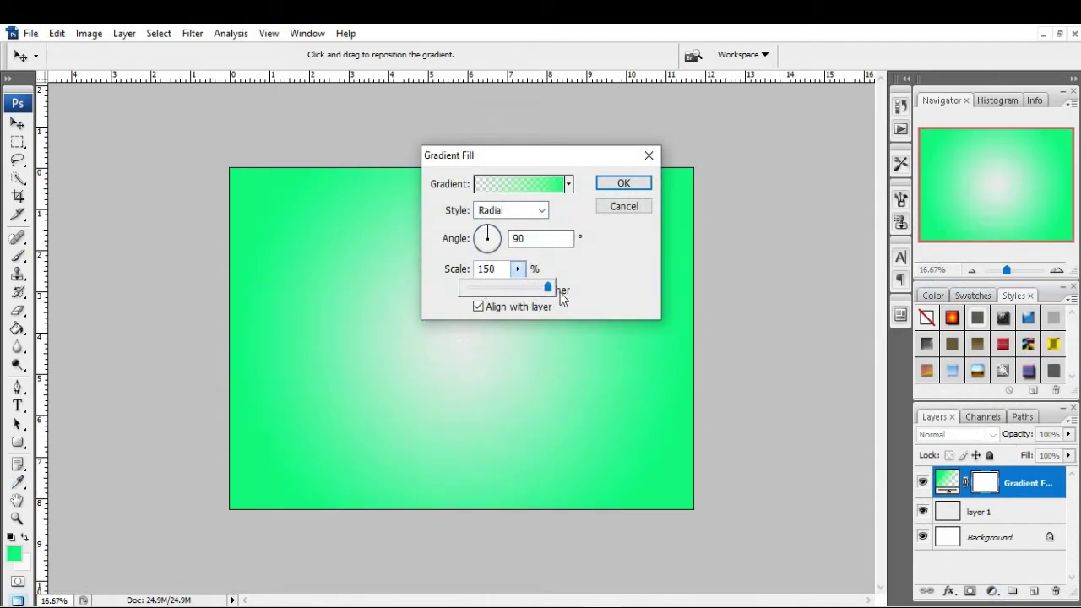
pyautogui.click(614, 184)
pyautogui.click(617, 182)
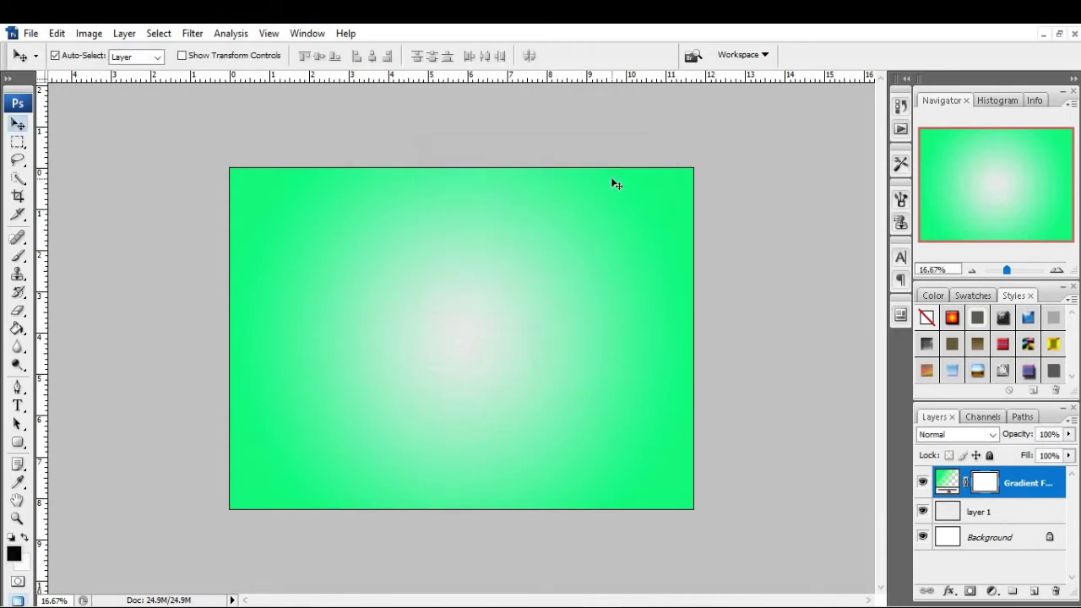
# - Lower layer 1's opacity to 54%
pyautogui.click(990, 512)
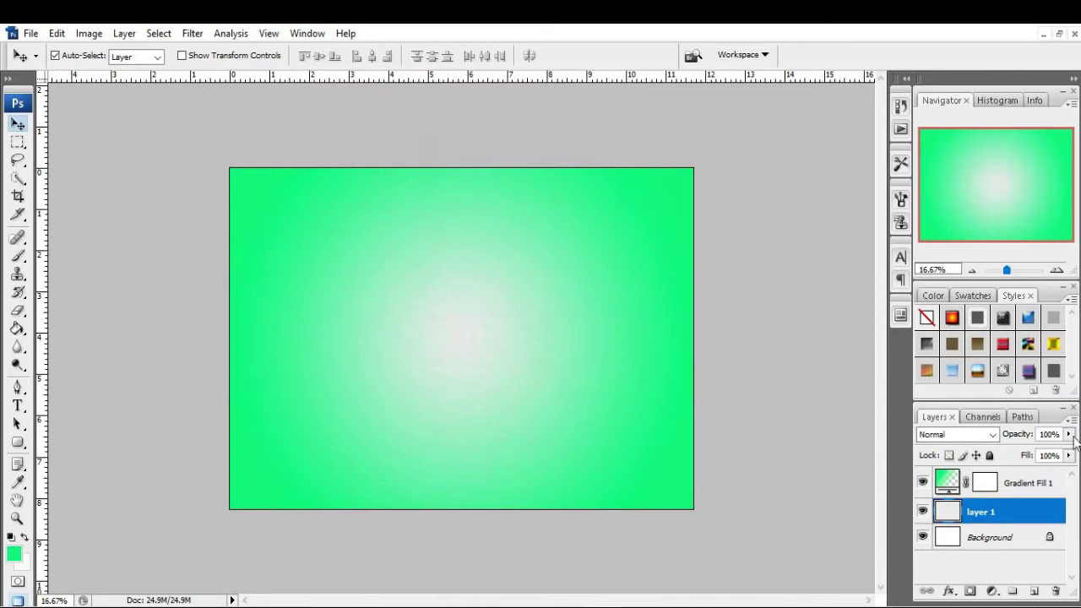
pyautogui.click(1069, 434)
pyautogui.moveTo(1070, 456); pyautogui.dragTo(1027, 464)
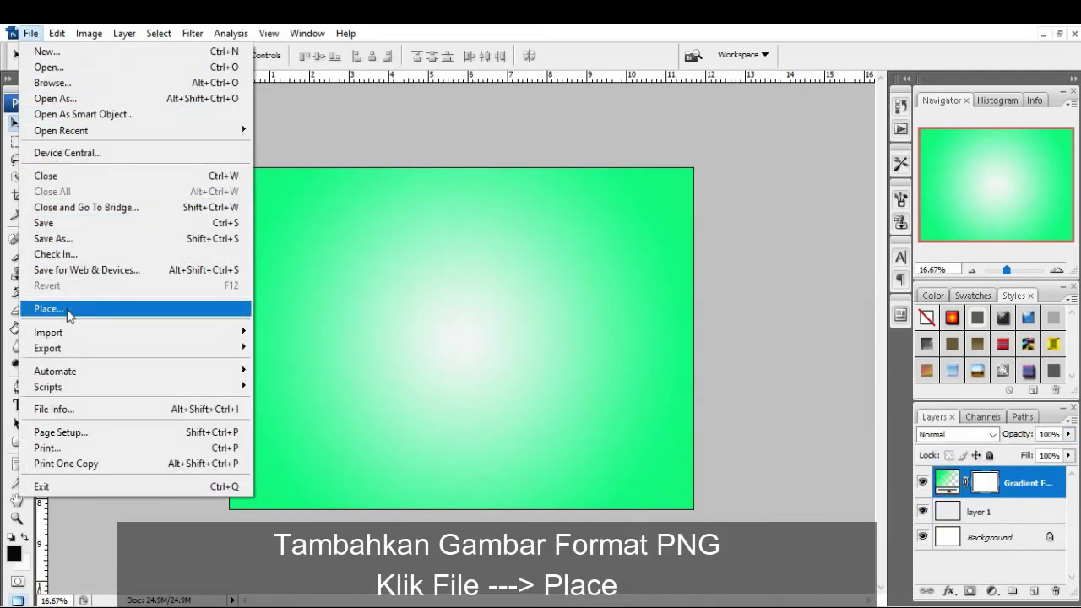
# - Place pngegg (2) from Pictures into the document and commit it
pyautogui.click(67, 309)
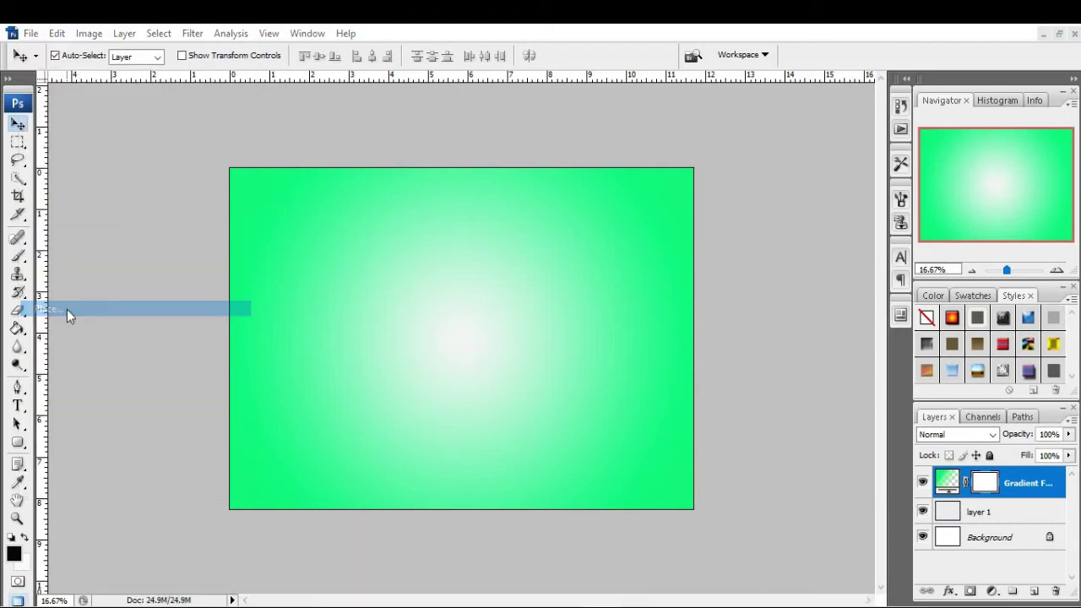
pyautogui.click(687, 181)
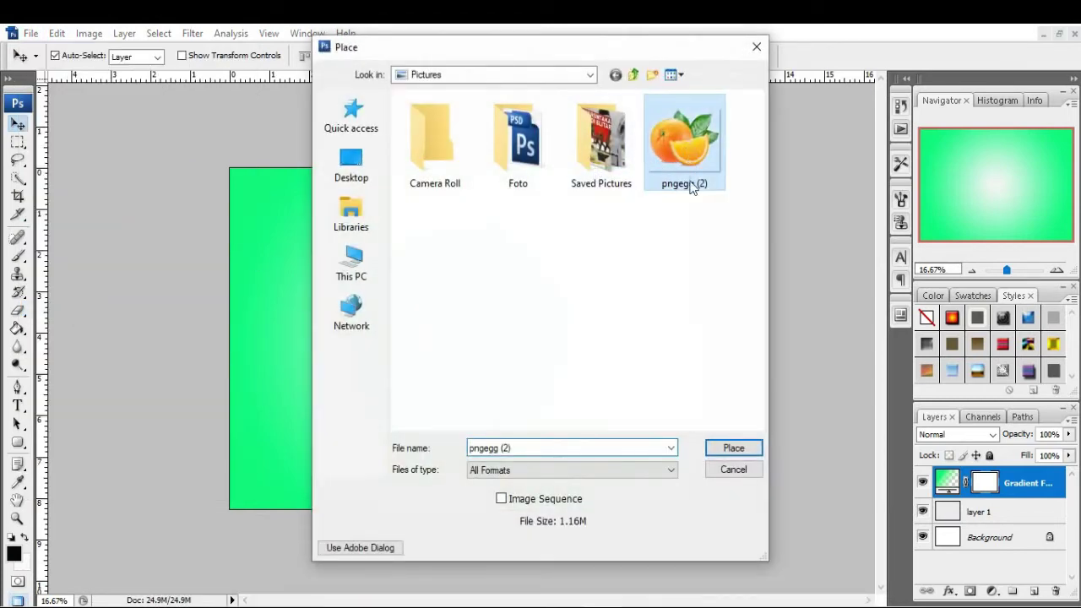
pyautogui.click(741, 447)
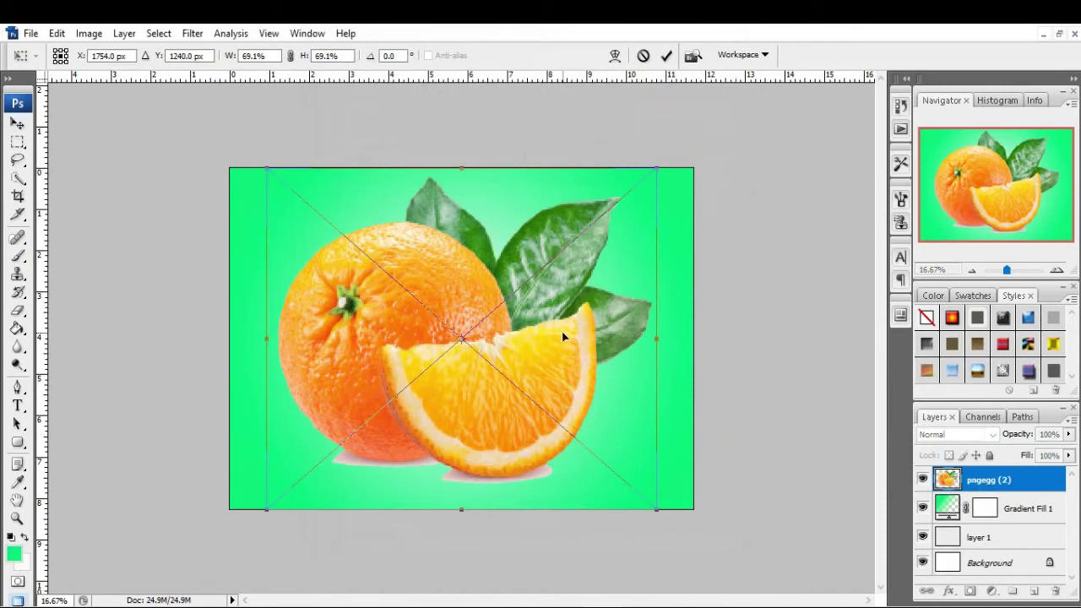
pyautogui.click(666, 55)
# - Choose the Eraser on the orange picture and rasterize the placed smart object
pyautogui.click(18, 311)
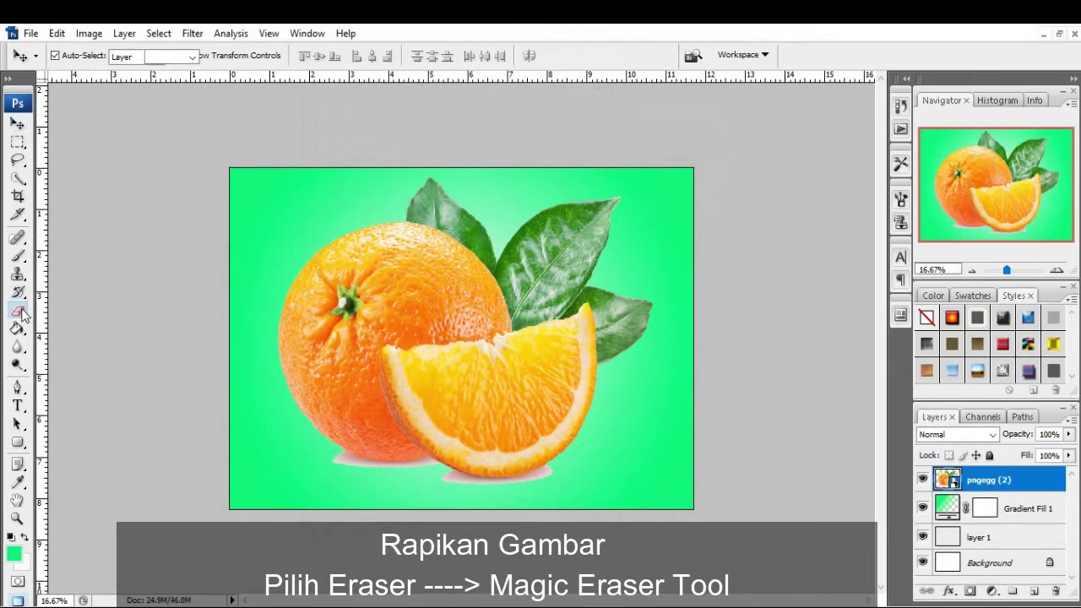
pyautogui.rightClick(24, 314)
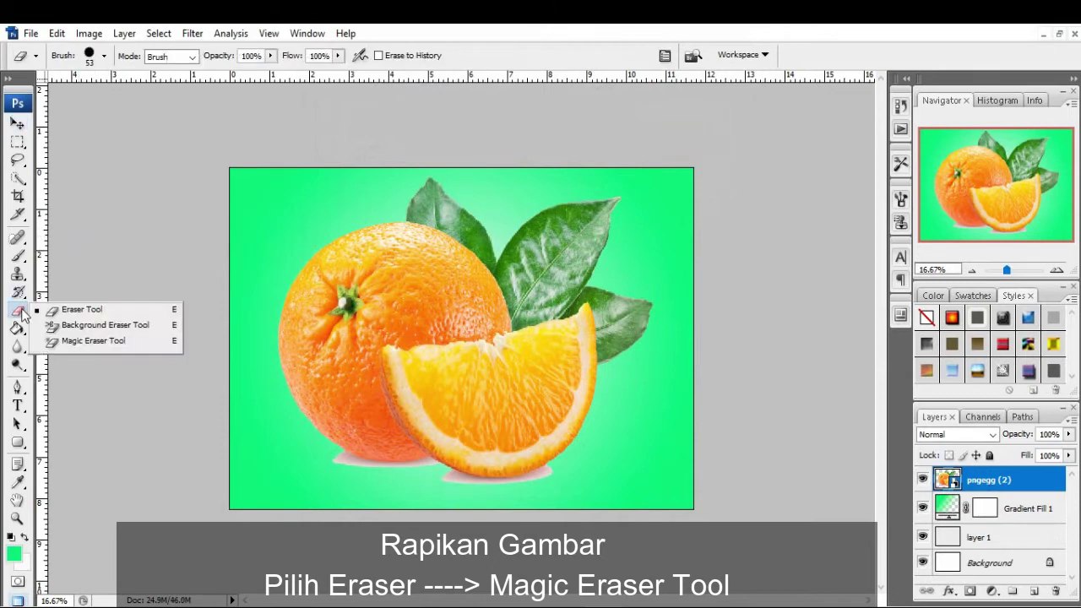
pyautogui.click(68, 308)
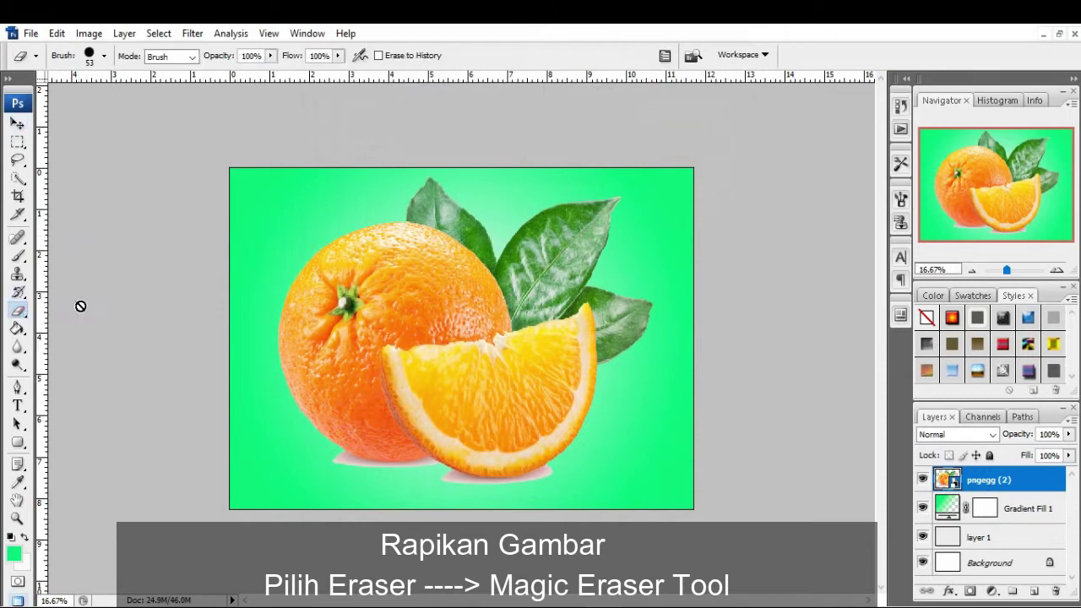
pyautogui.click(338, 458)
pyautogui.click(512, 256)
# - Magic-erase the pink shadows under the orange and its slice, then zoom in to check
pyautogui.rightClick(21, 319)
pyautogui.click(84, 341)
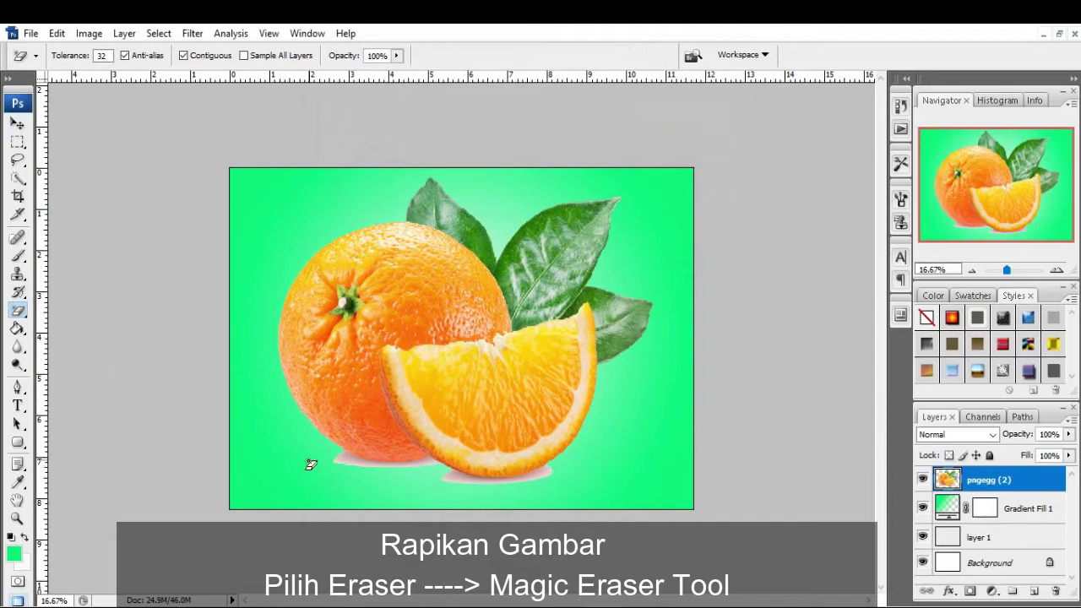
pyautogui.click(343, 459)
pyautogui.click(338, 458)
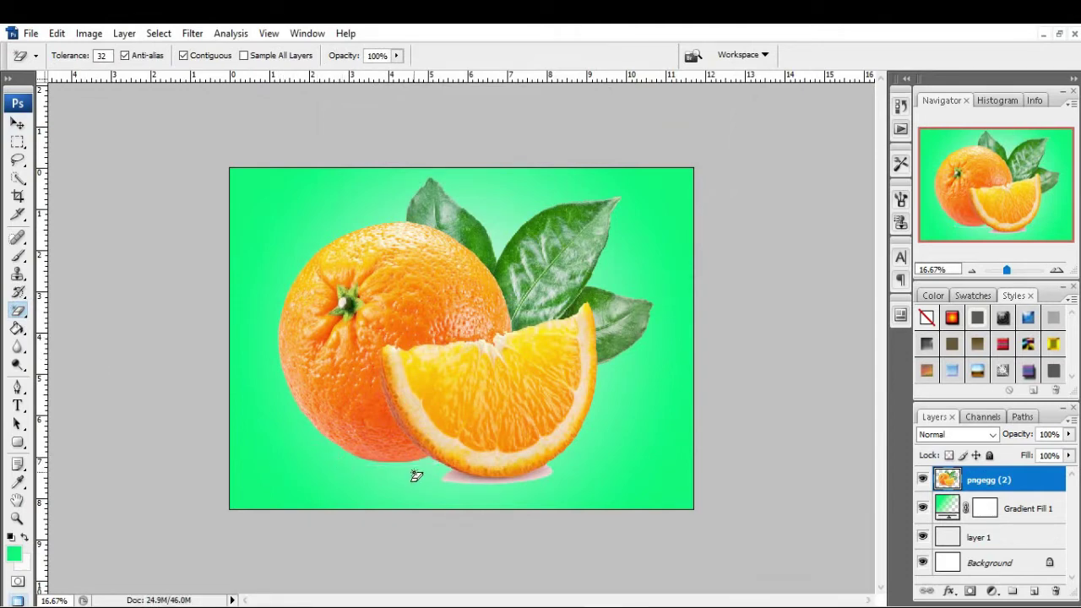
pyautogui.click(452, 477)
pyautogui.hotkey('ctrl', '+')
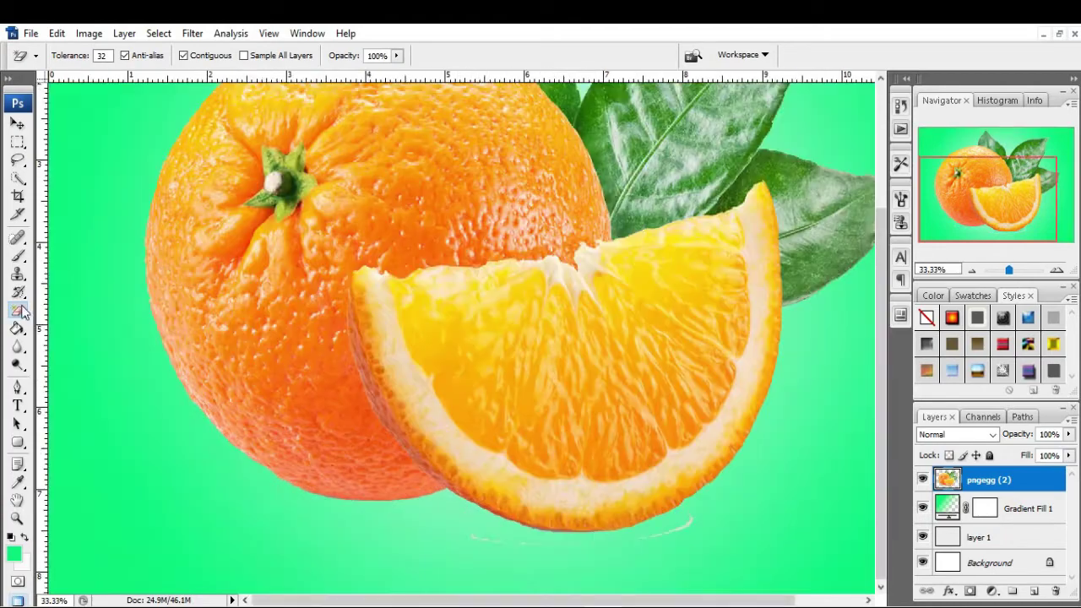
pyautogui.rightClick(24, 312)
pyautogui.click(61, 309)
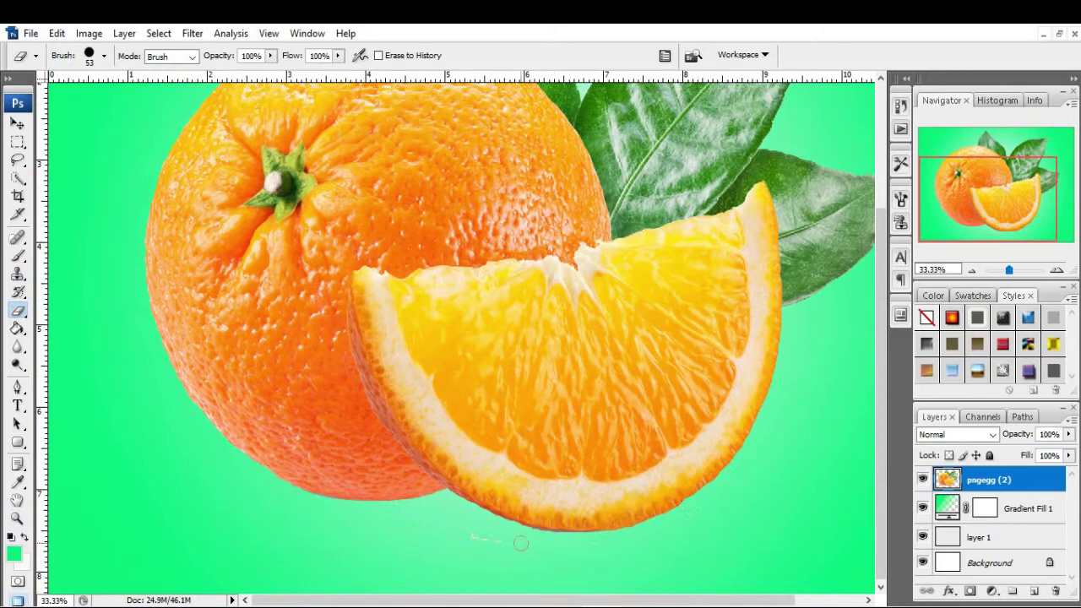
# - Free-transform the orange picture down to about 59.4% × 65.3% and centre it
pyautogui.hotkey('ctrl', '-')
pyautogui.hotkey('ctrl', '-')
pyautogui.press('v')
pyautogui.hotkey('ctrl', 't')
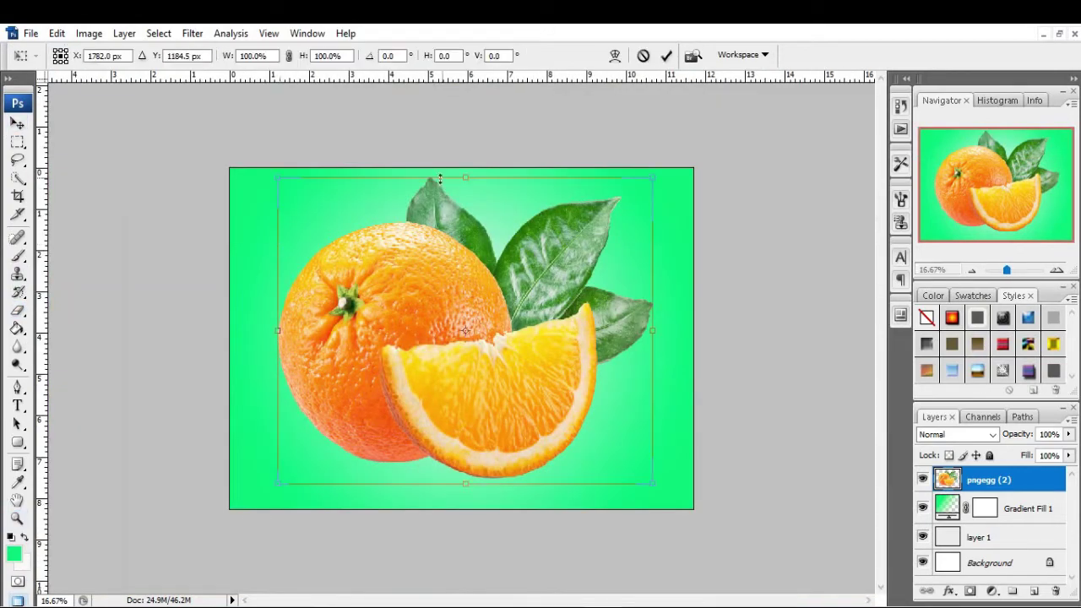
pyautogui.moveTo(653, 176)
pyautogui.mouseDown()
pyautogui.moveTo(619, 230)
pyautogui.moveTo(502, 284)
pyautogui.mouseUp()
pyautogui.moveTo(390, 423); pyautogui.dragTo(457, 378)
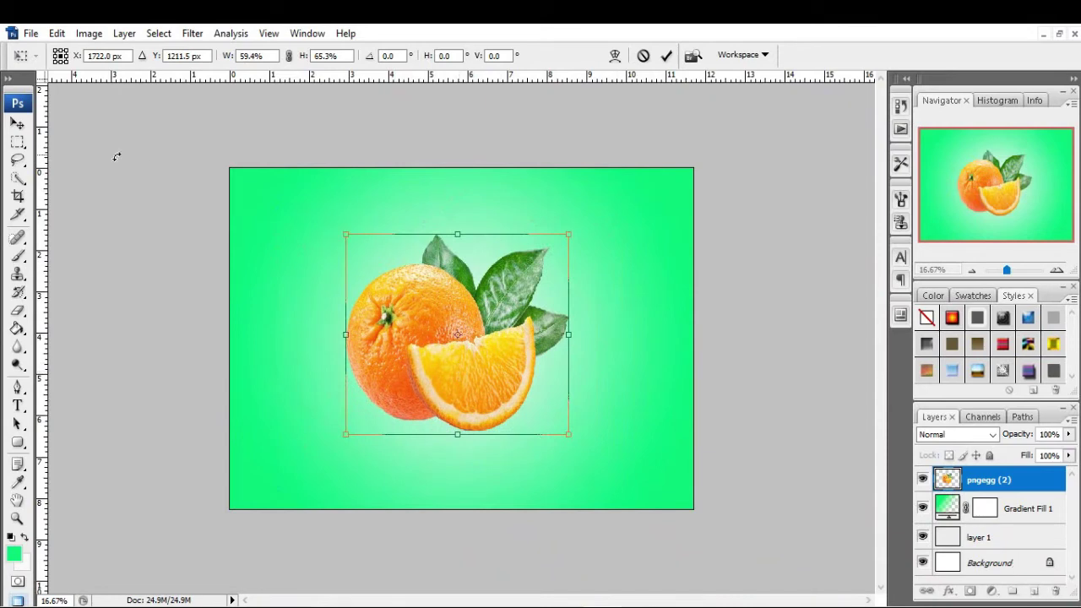
pyautogui.click(666, 55)
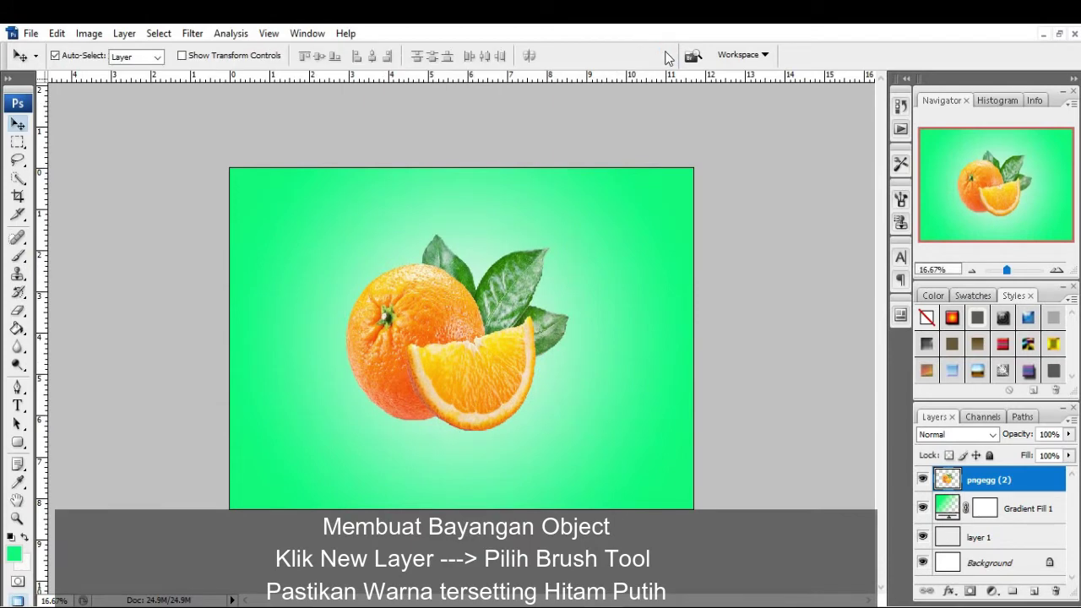
# - Add a new layer and paint a soft black brush dab on it
pyautogui.click(1033, 591)
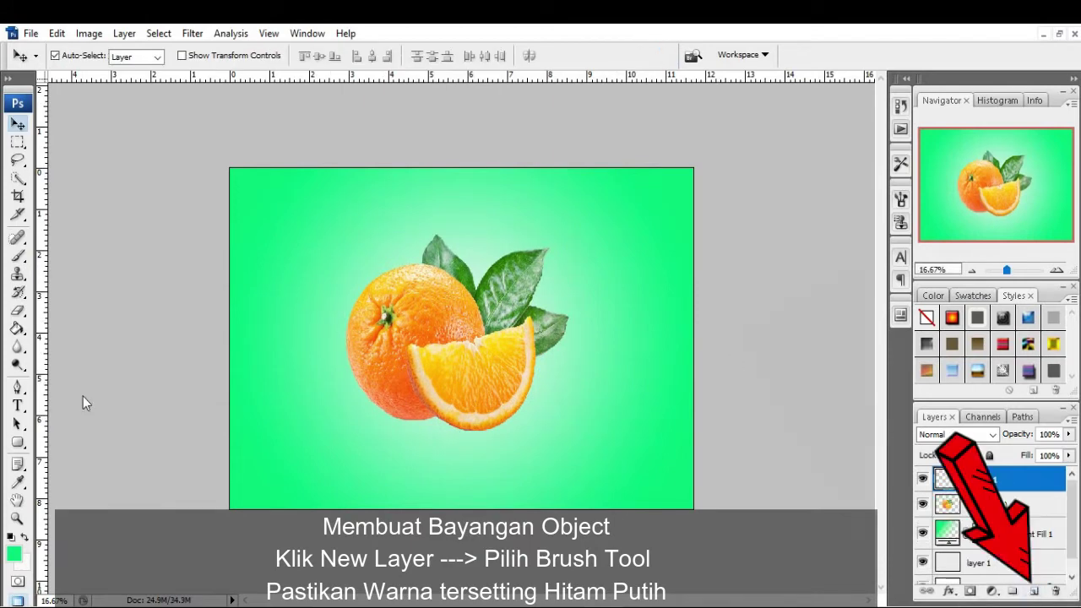
pyautogui.click(14, 554)
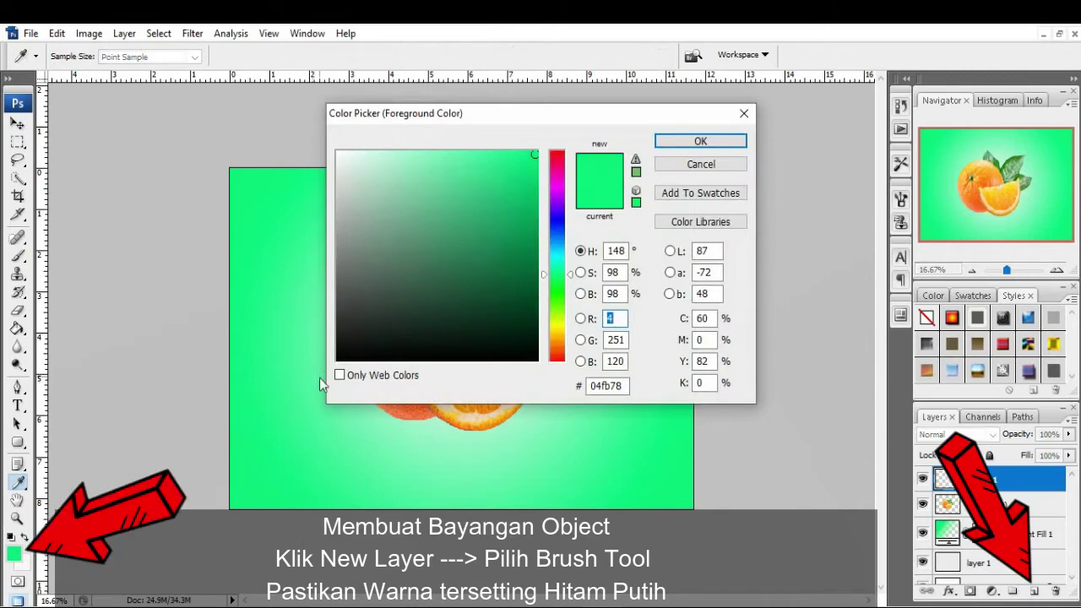
pyautogui.click(341, 356)
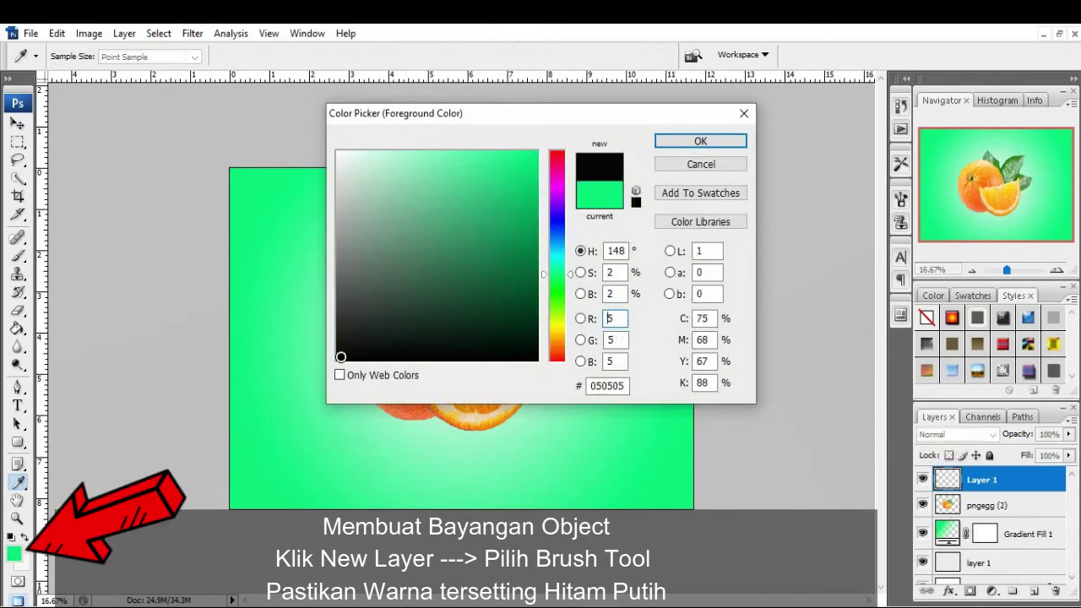
pyautogui.click(691, 141)
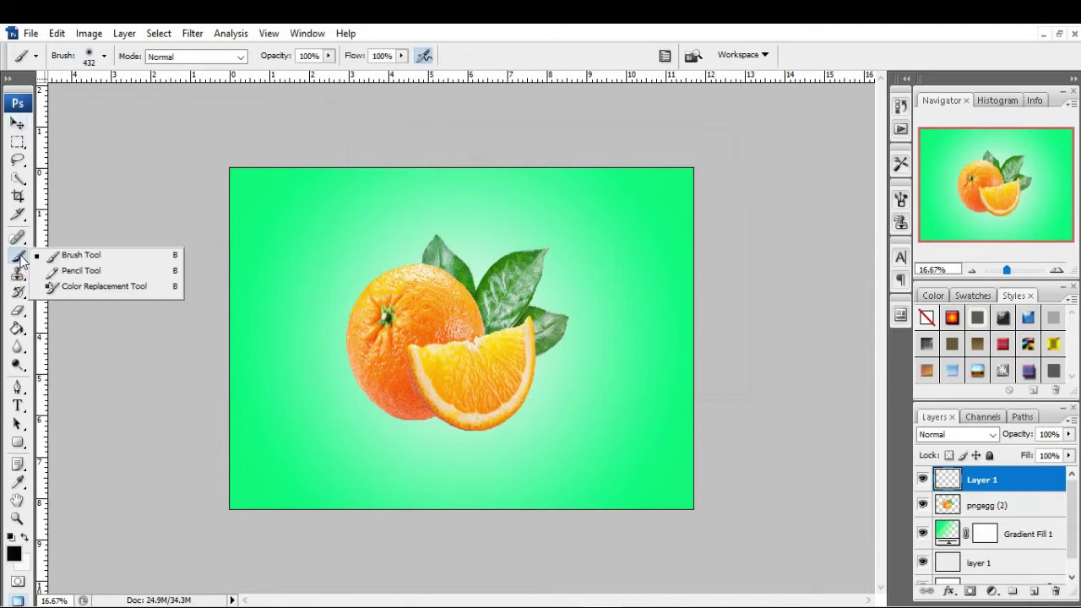
pyautogui.moveTo(22, 262); pyautogui.dragTo(67, 253)
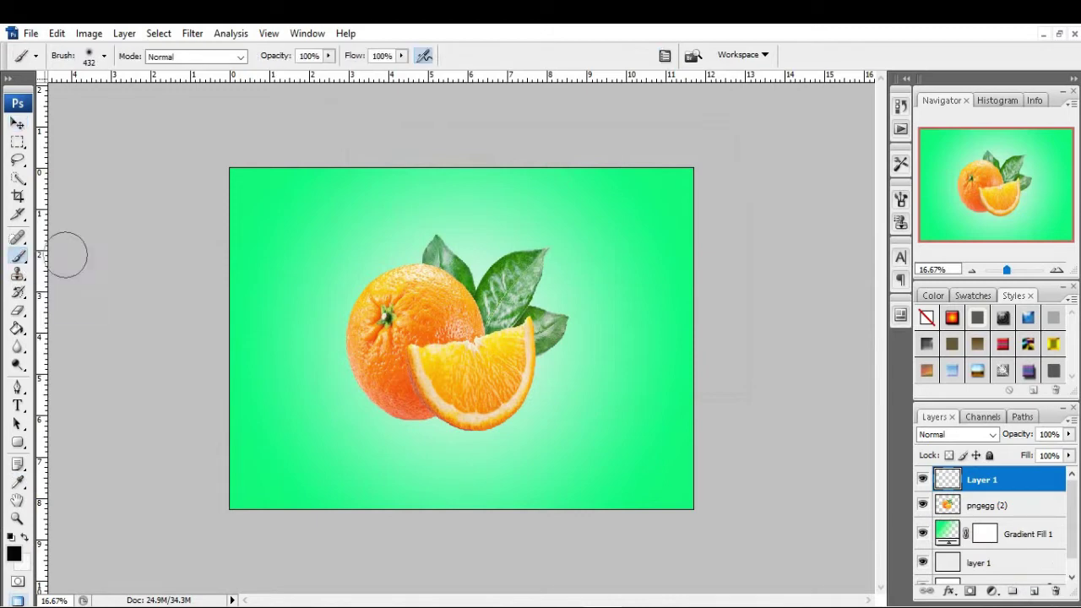
pyautogui.click(273, 375)
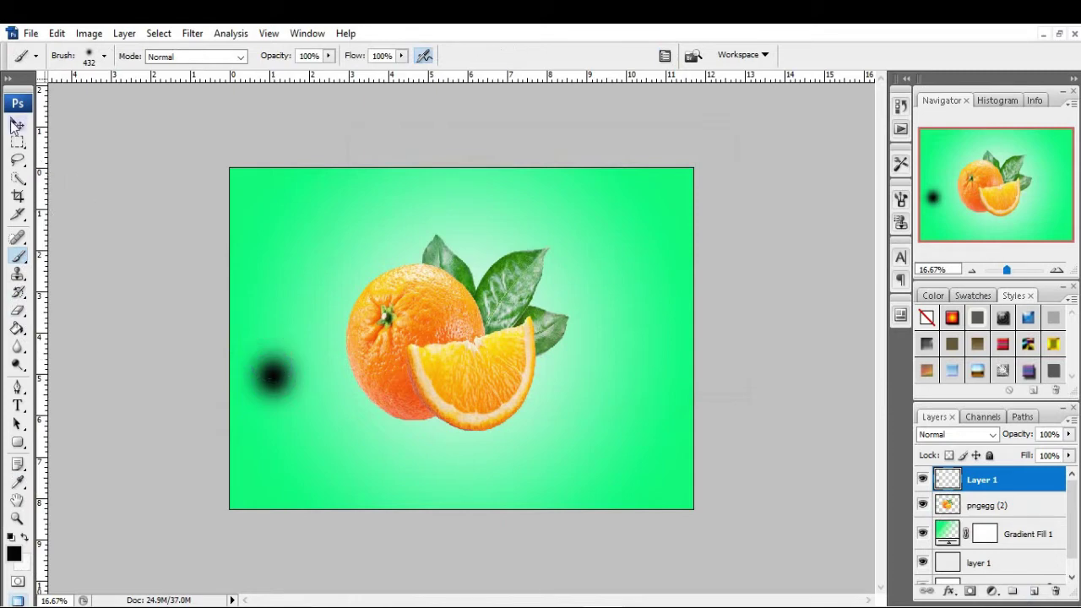
# - Squash the dab into a thin streak under the orange at 74% opacity
pyautogui.click(17, 124)
pyautogui.hotkey('ctrl', 't')
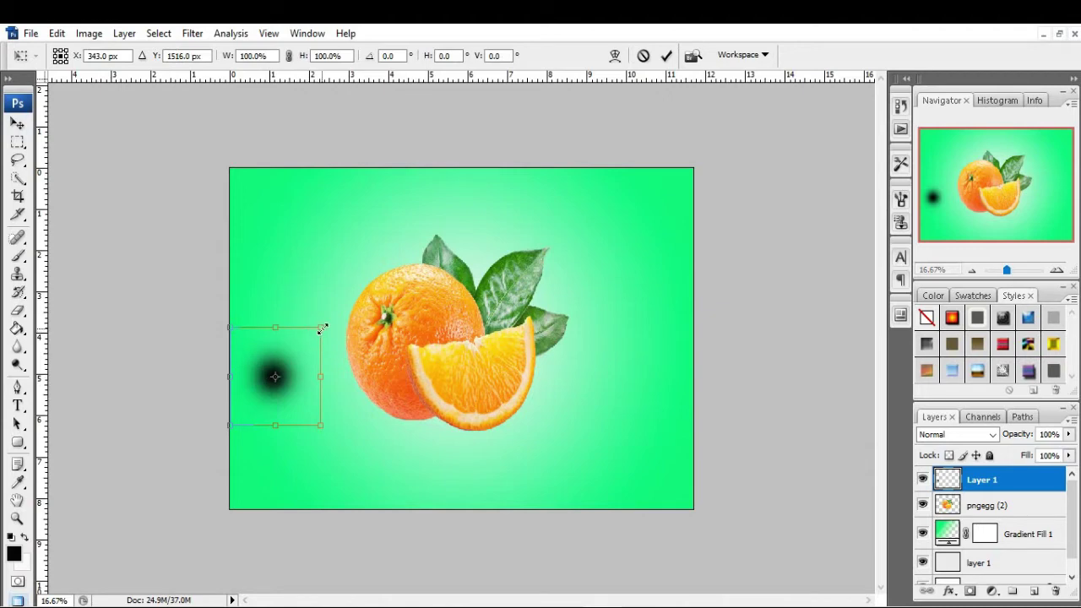
pyautogui.moveTo(322, 328)
pyautogui.mouseDown()
pyautogui.moveTo(331, 412)
pyautogui.moveTo(350, 413)
pyautogui.mouseUp()
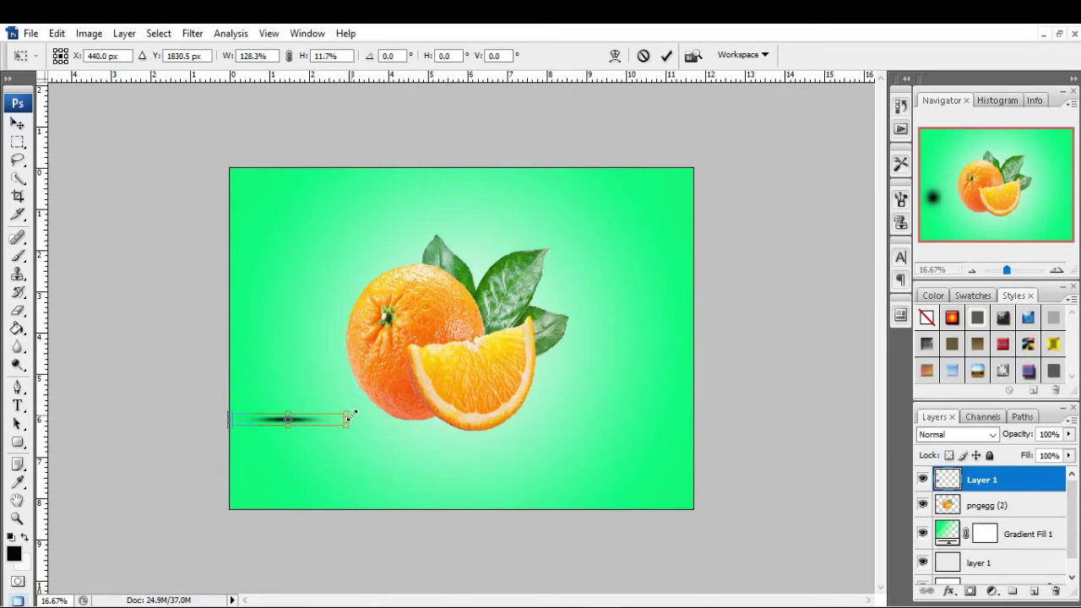
pyautogui.moveTo(299, 420); pyautogui.dragTo(402, 429)
pyautogui.click(1070, 435)
pyautogui.moveTo(1070, 453); pyautogui.dragTo(1048, 456)
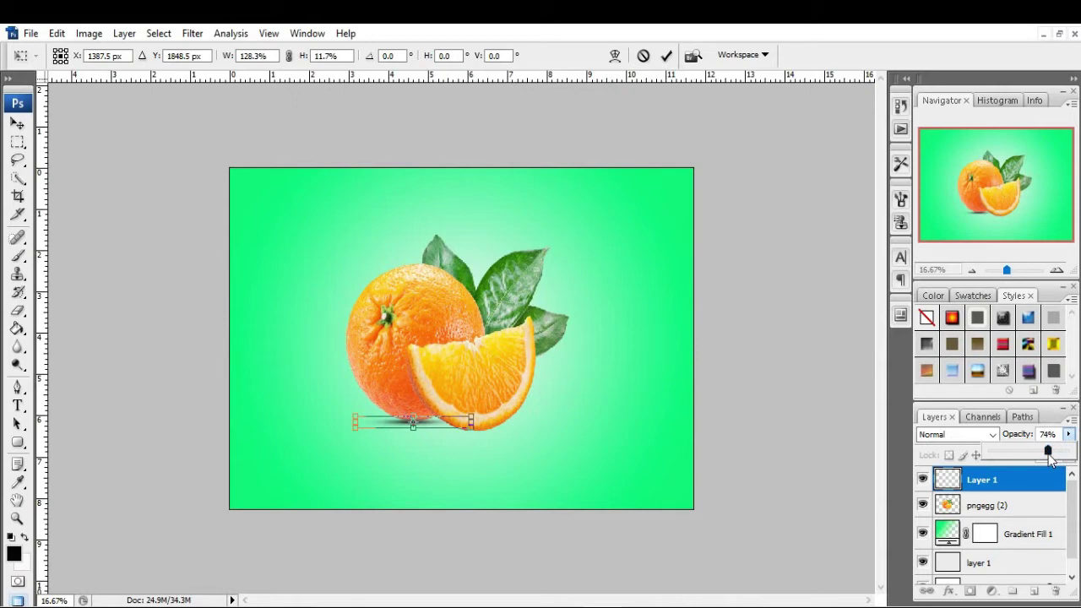
pyautogui.moveTo(354, 422); pyautogui.dragTo(347, 422)
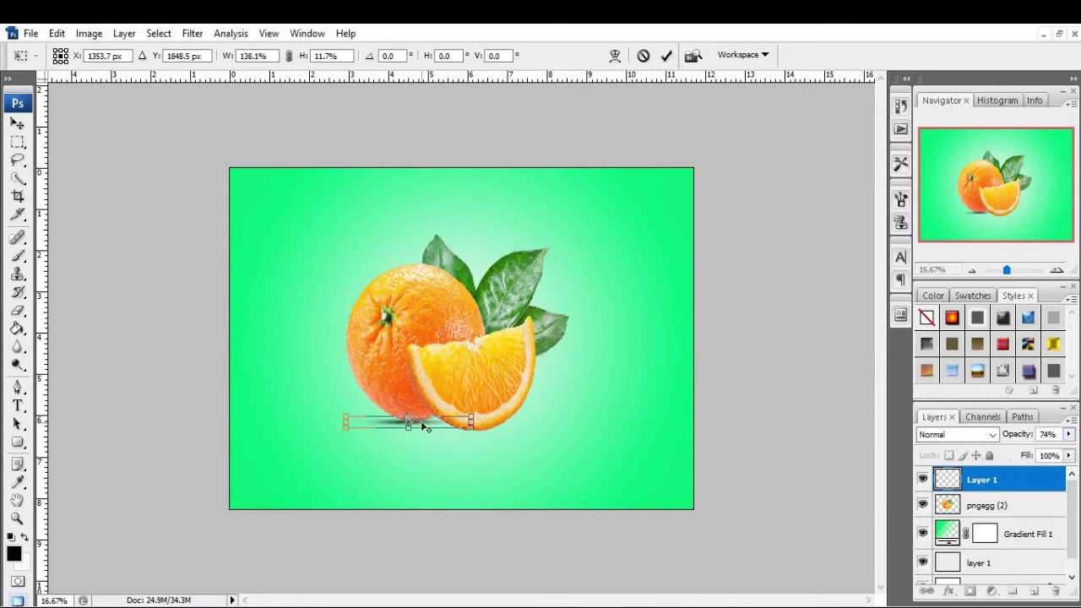
# - Commit the shadow, duplicate it as Layer 1 copy, and move it under the orange slice
pyautogui.press('Return')
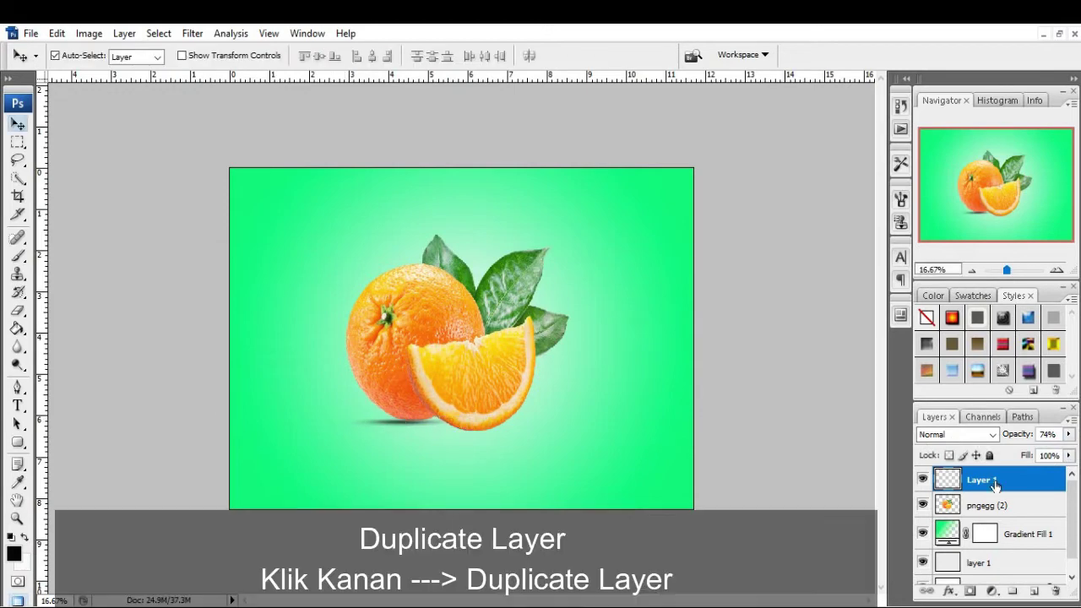
pyautogui.rightClick(996, 481)
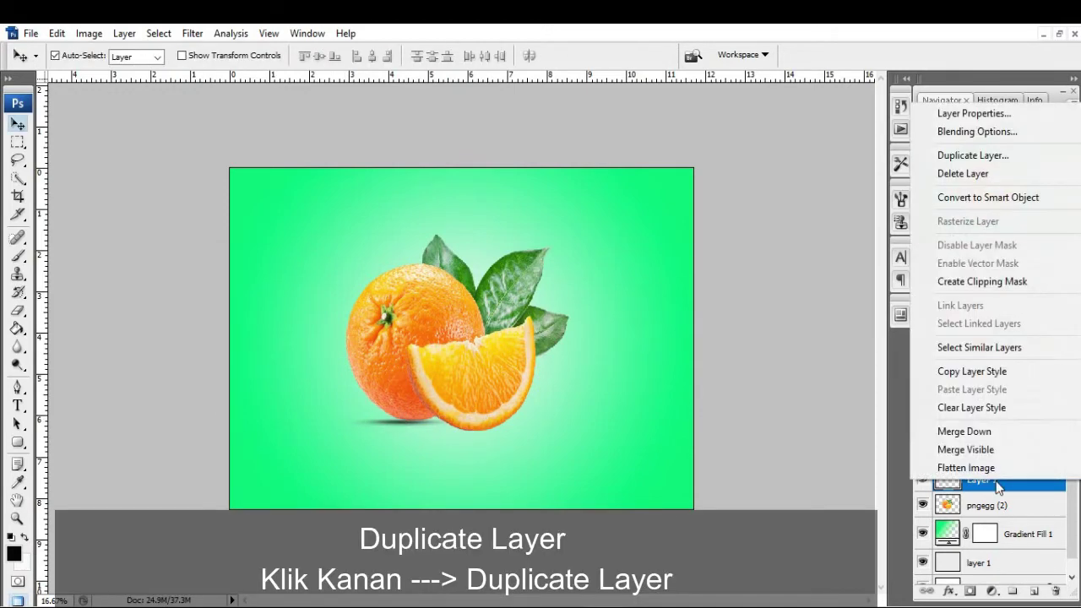
pyautogui.click(933, 156)
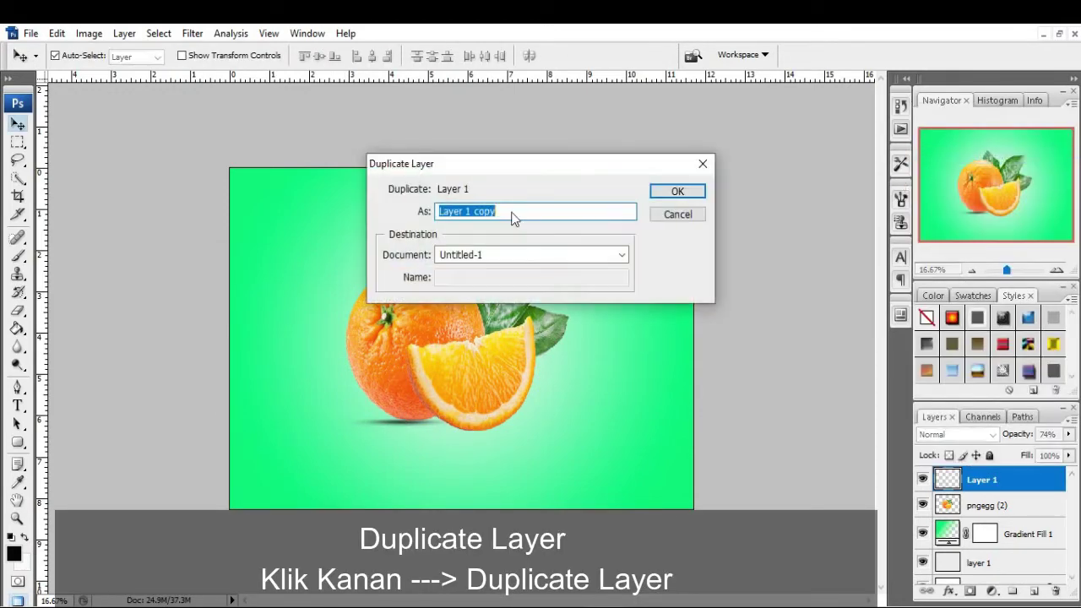
pyautogui.click(678, 191)
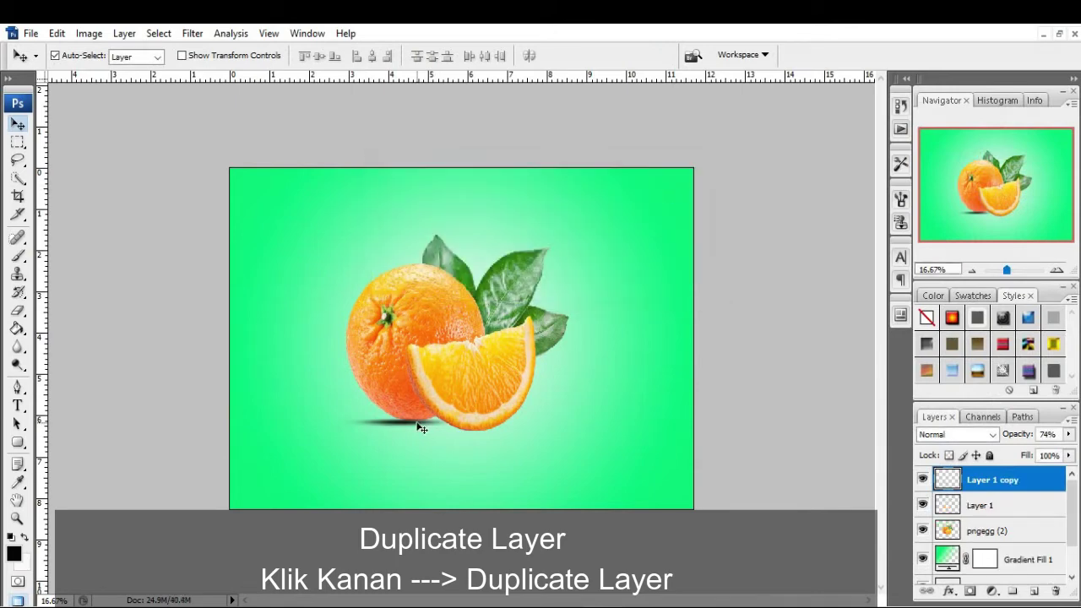
pyautogui.moveTo(420, 428); pyautogui.dragTo(483, 433)
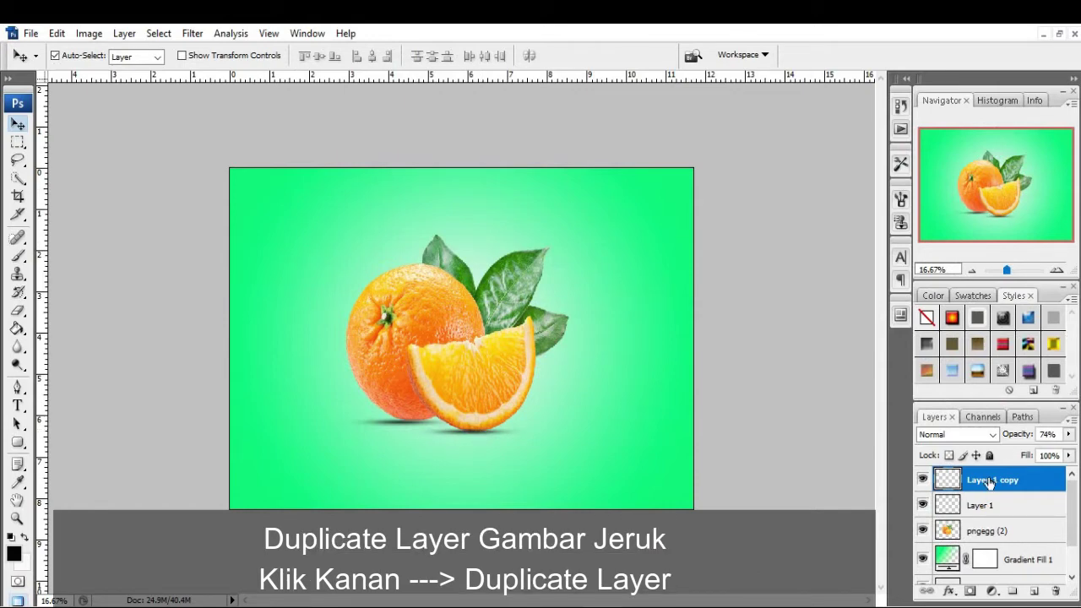
# - Duplicate the pngegg (2) orange layer as pngegg (2) copy
pyautogui.click(979, 558)
pyautogui.click(977, 534)
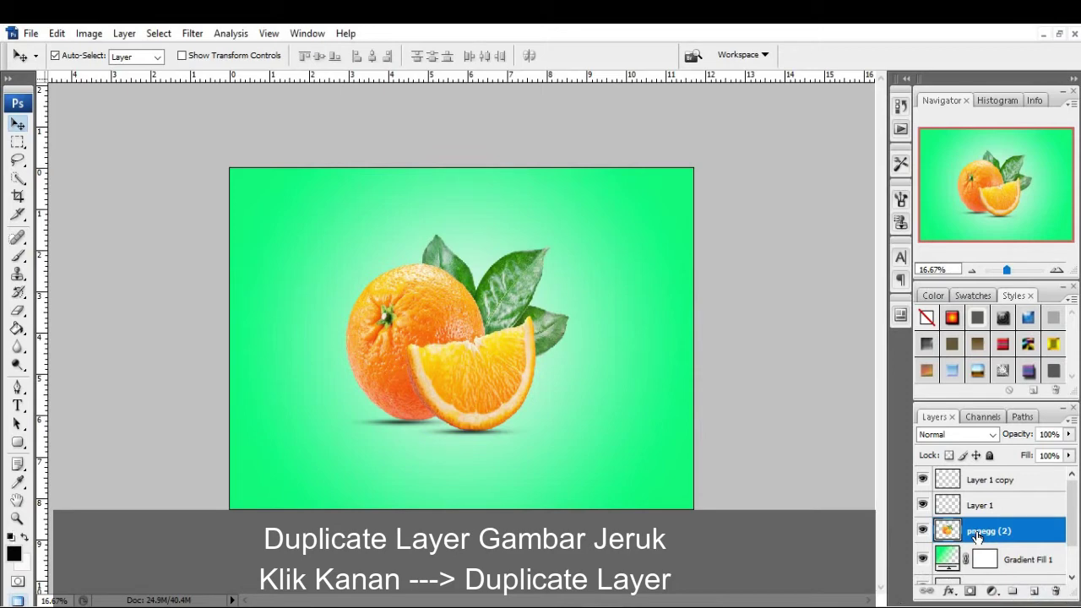
pyautogui.rightClick(977, 537)
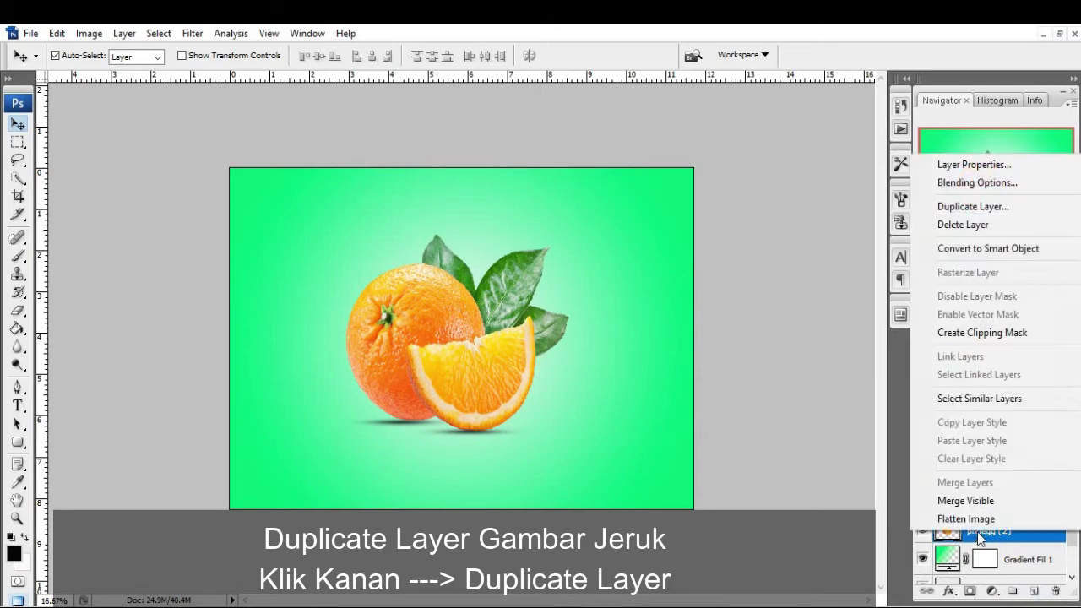
pyautogui.click(982, 211)
pyautogui.click(667, 194)
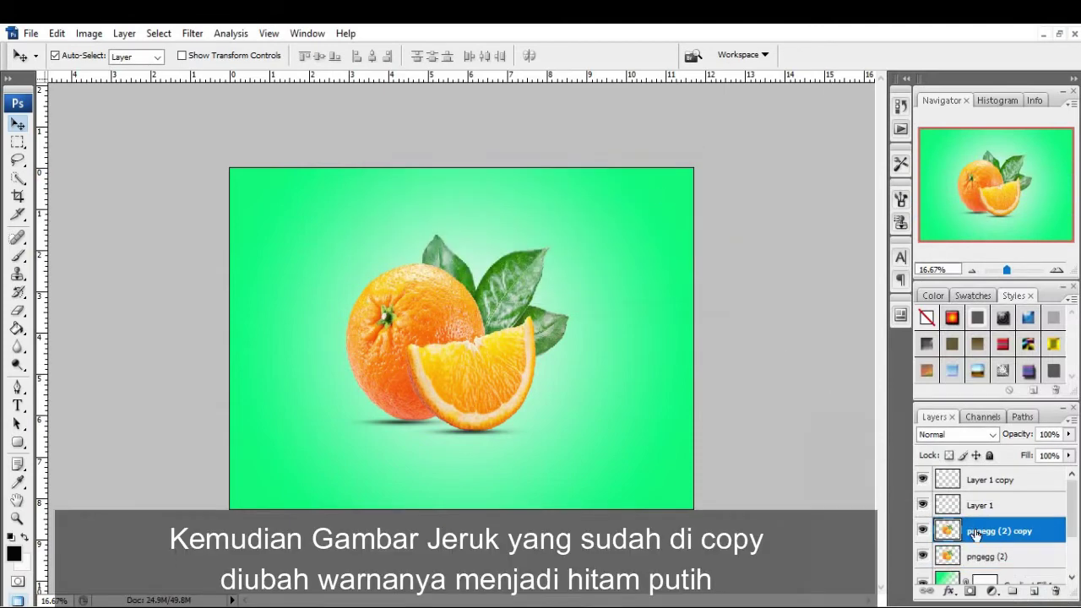
# - Apply a Black & White adjustment to pngegg (2) copy with Yellows at 75%
pyautogui.click(89, 33)
pyautogui.moveTo(112, 75)
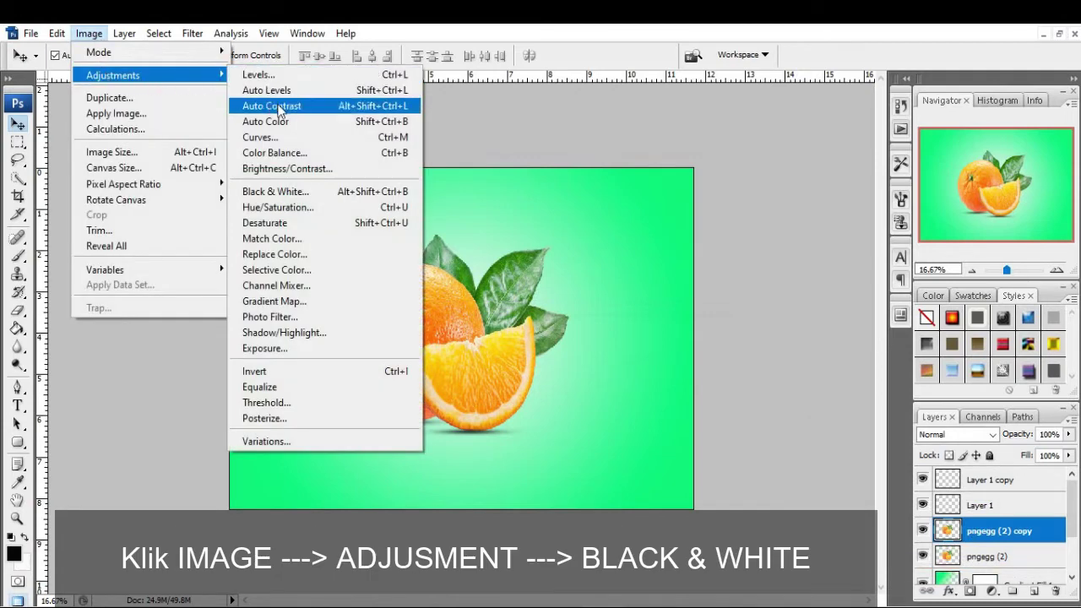
pyautogui.click(302, 194)
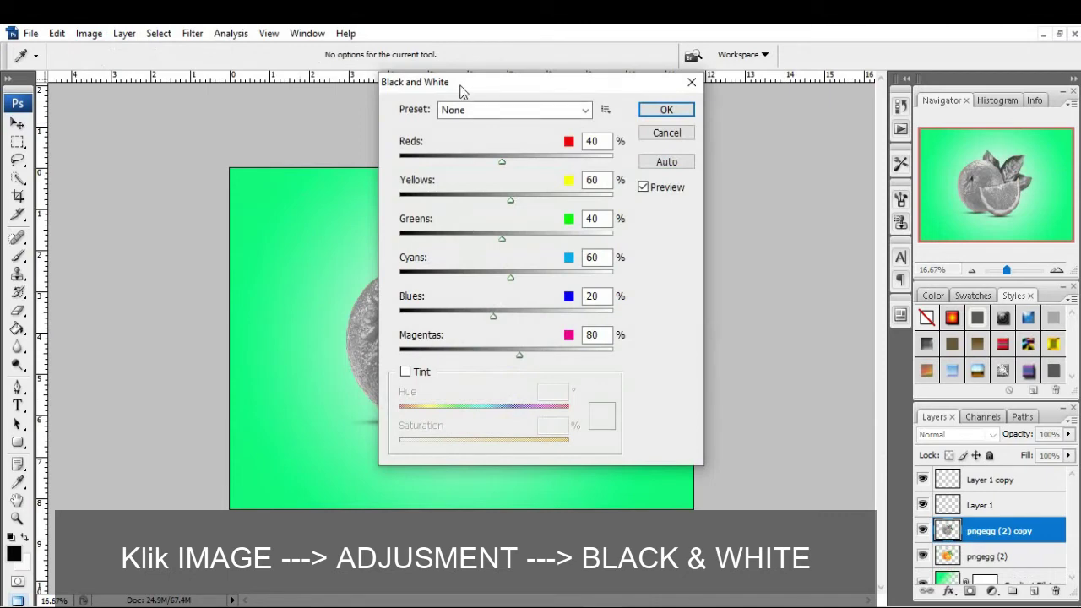
pyautogui.moveTo(459, 84); pyautogui.dragTo(655, 94)
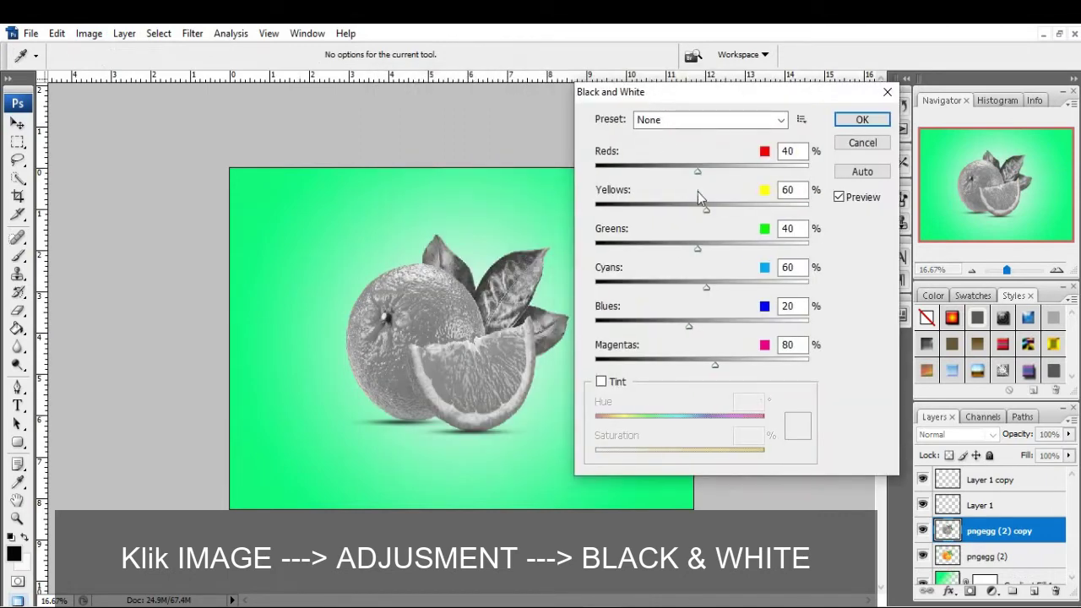
pyautogui.moveTo(706, 209); pyautogui.dragTo(714, 212)
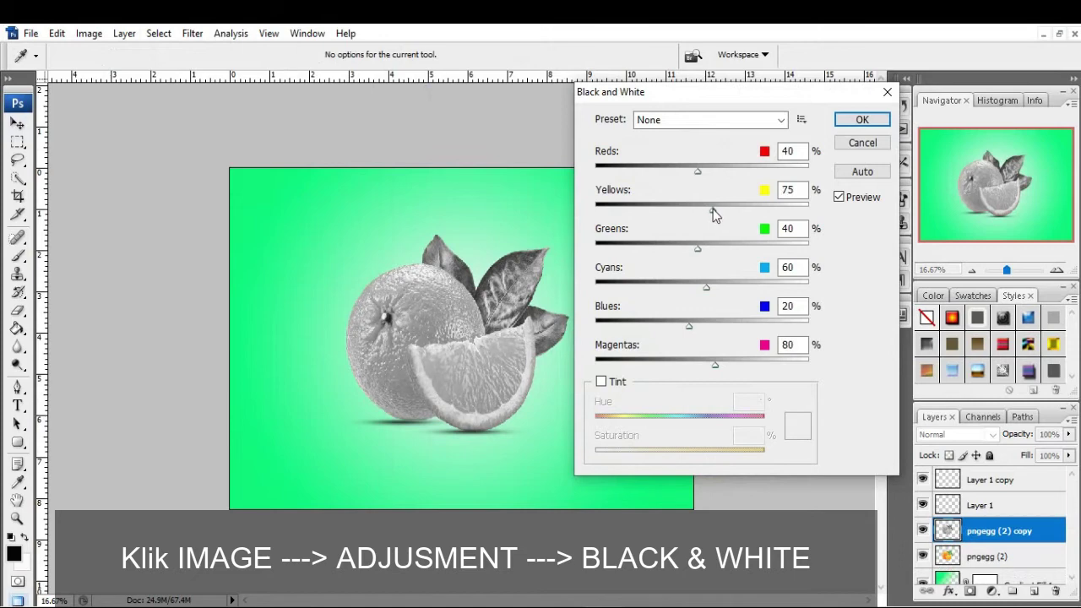
pyautogui.click(713, 210)
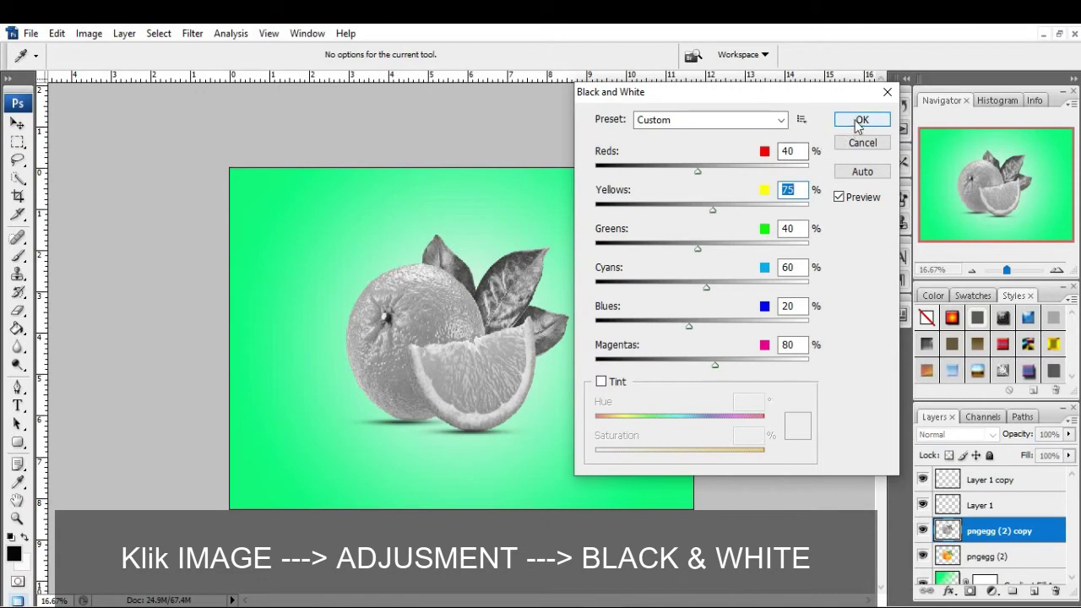
pyautogui.click(860, 121)
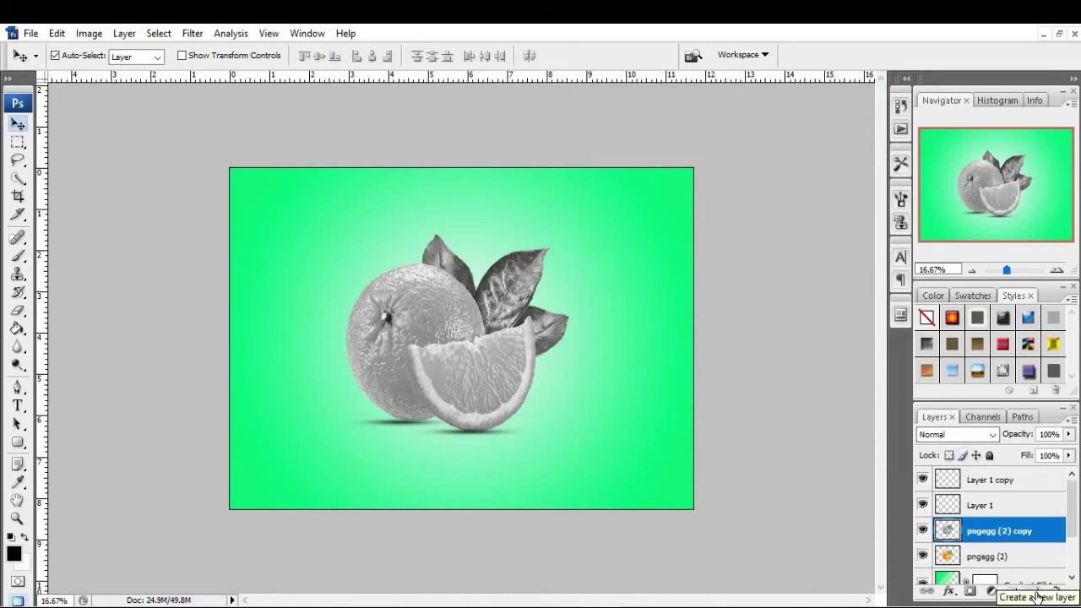
# - Load the orange-and-leaves selection from the copy layer and add an empty Layer 2
pyautogui.hotkey('ctrl', '+')
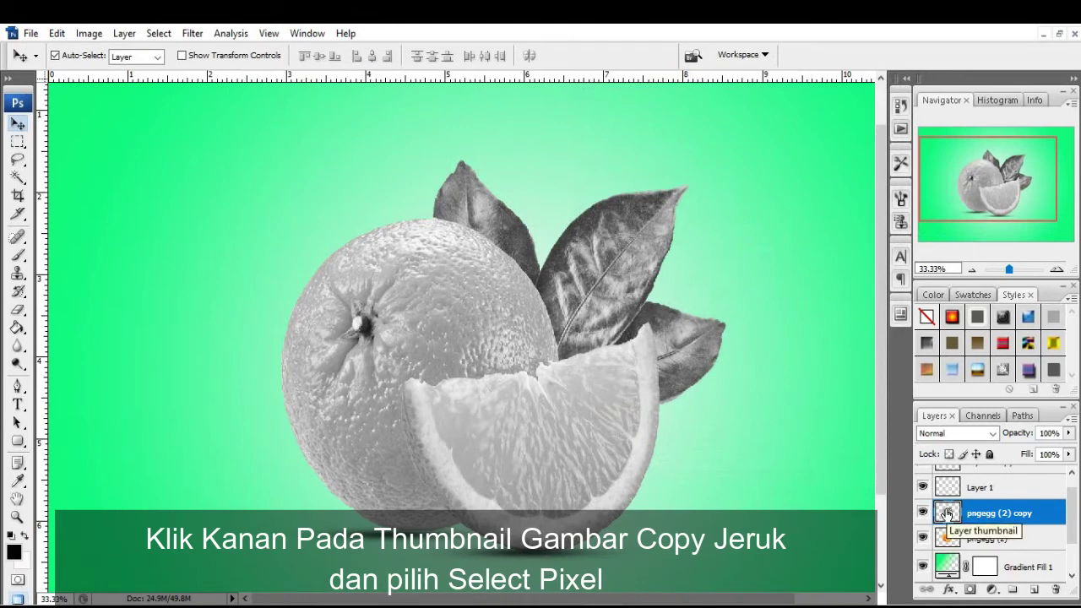
pyautogui.rightClick(947, 512)
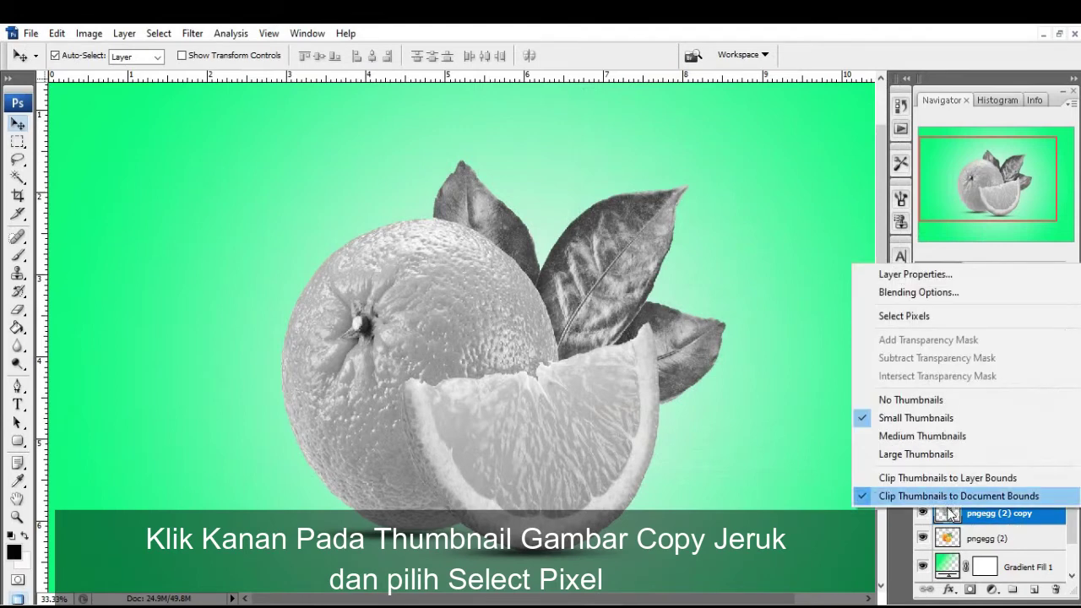
pyautogui.click(902, 315)
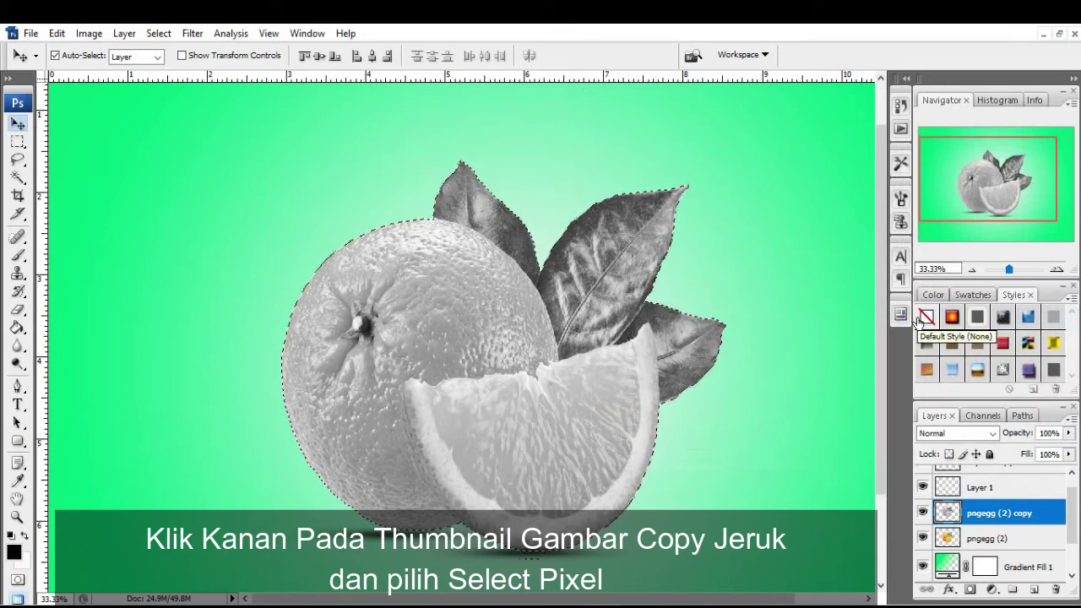
pyautogui.click(1033, 590)
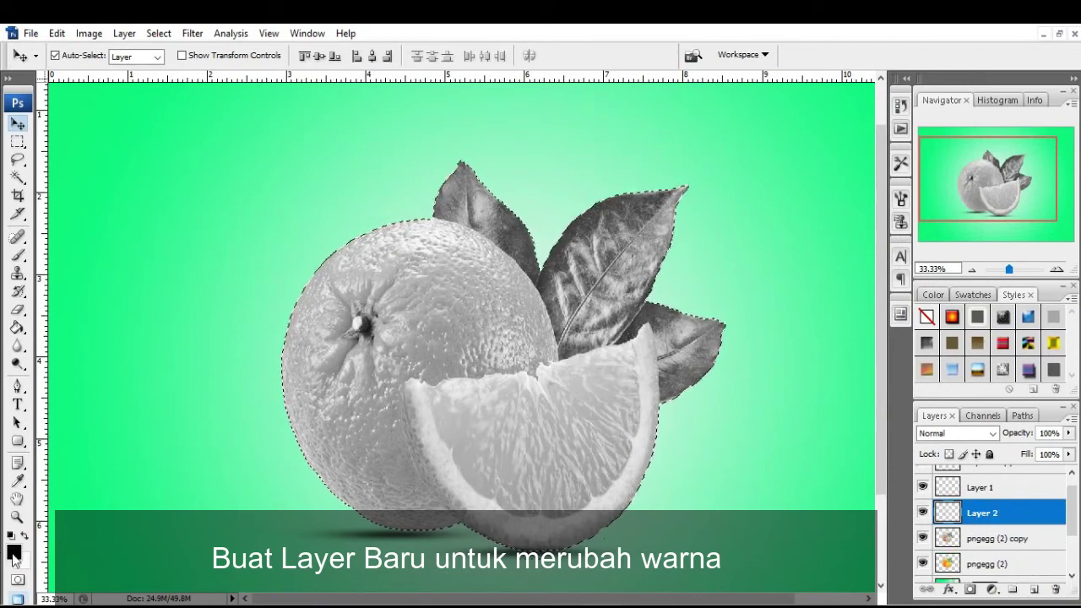
# - Set the foreground colour to green #058f46
pyautogui.click(13, 553)
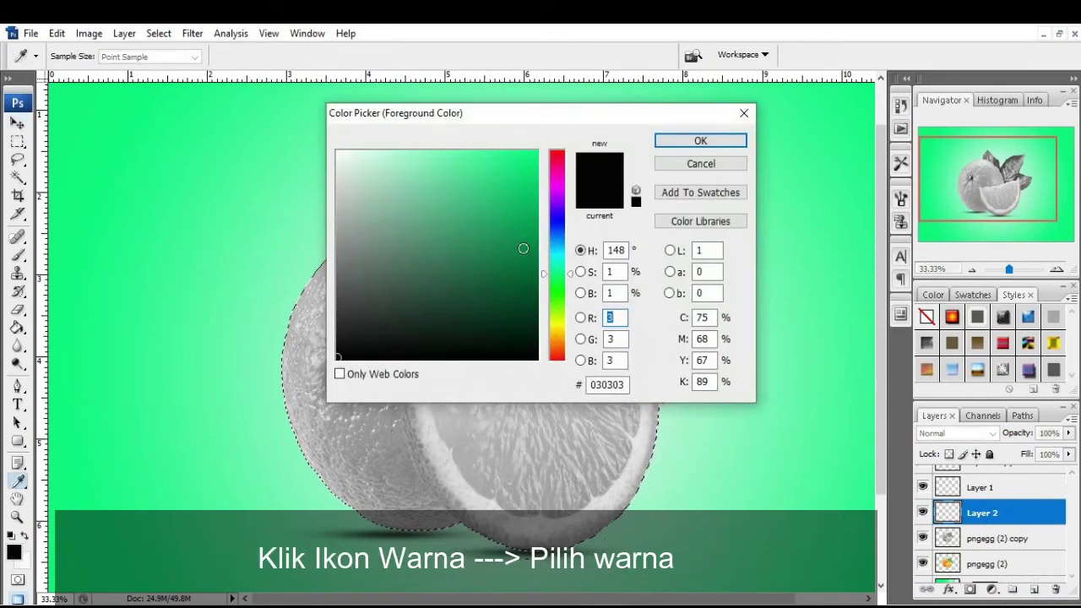
pyautogui.click(535, 245)
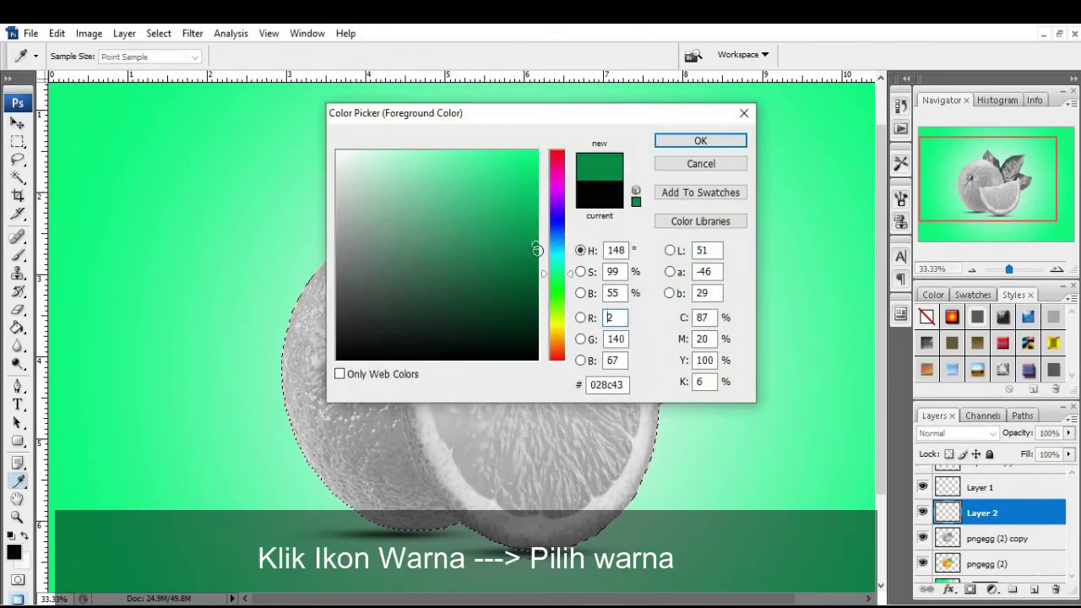
pyautogui.click(534, 249)
pyautogui.click(531, 242)
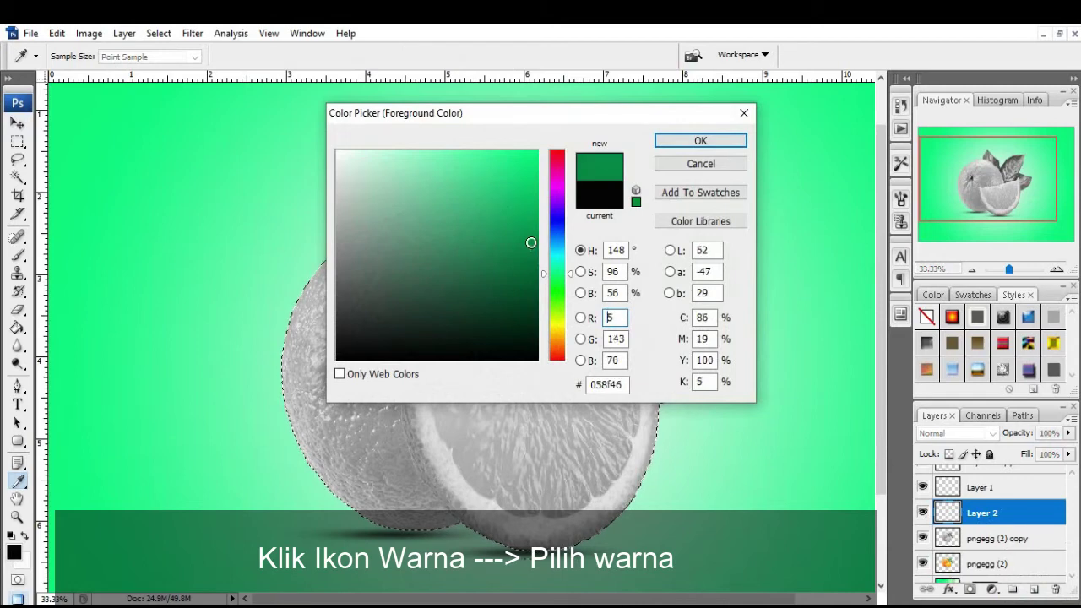
pyautogui.click(701, 141)
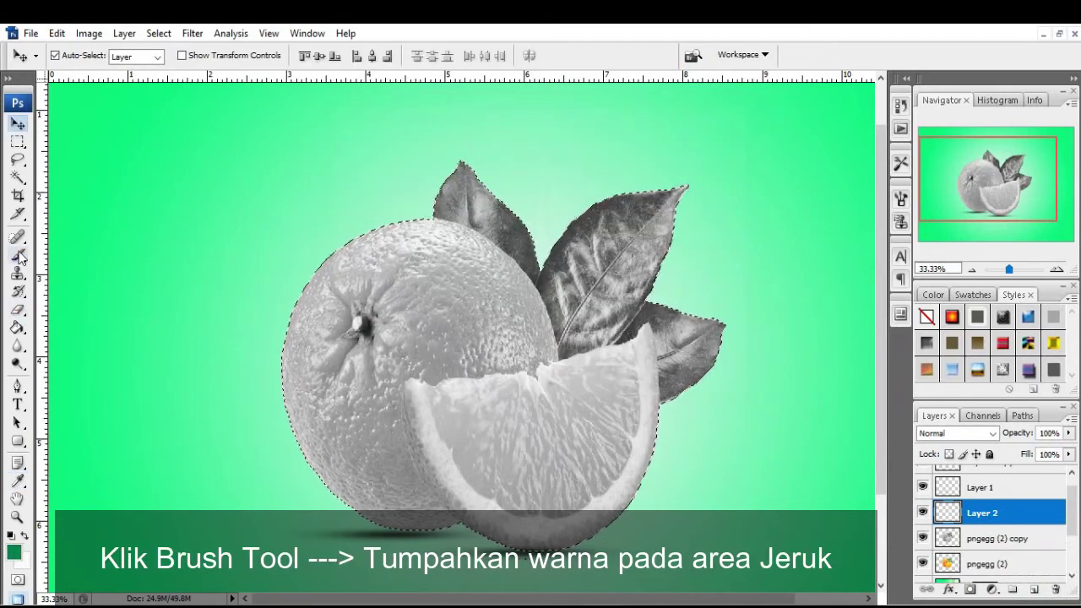
# - Brush green over the selected orange and leaves on Layer 2
pyautogui.moveTo(19, 257); pyautogui.dragTo(66, 260)
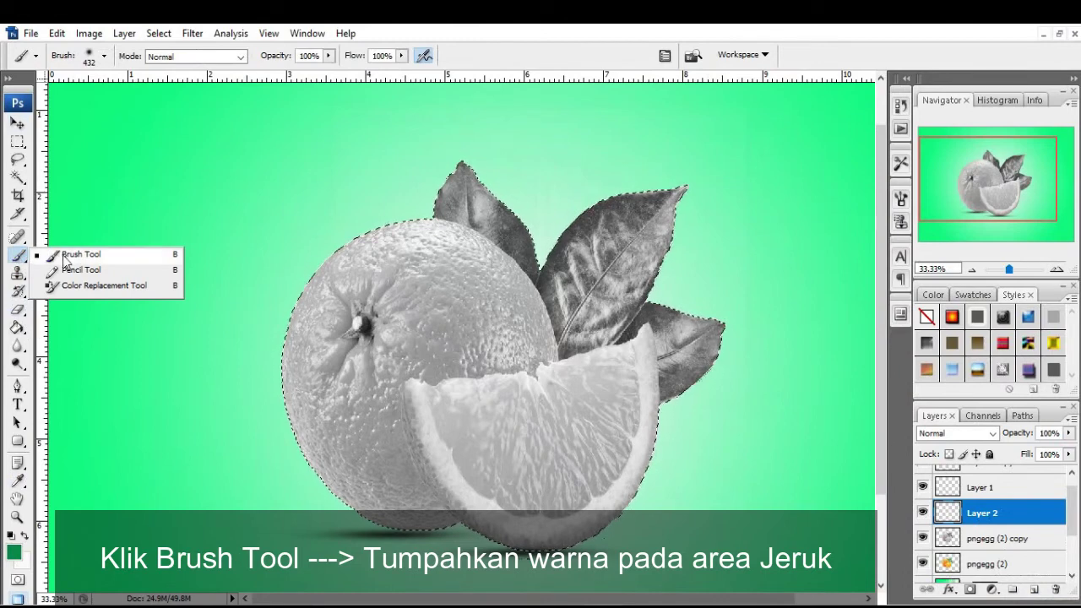
pyautogui.moveTo(380, 292)
pyautogui.mouseDown()
pyautogui.moveTo(487, 416)
pyautogui.moveTo(651, 207)
pyautogui.moveTo(705, 331)
pyautogui.moveTo(639, 446)
pyautogui.moveTo(495, 519)
pyautogui.moveTo(309, 434)
pyautogui.moveTo(313, 241)
pyautogui.moveTo(447, 181)
pyautogui.moveTo(540, 321)
pyautogui.moveTo(473, 448)
pyautogui.moveTo(358, 411)
pyautogui.moveTo(486, 325)
pyautogui.moveTo(506, 363)
pyautogui.moveTo(602, 268)
pyautogui.mouseUp()
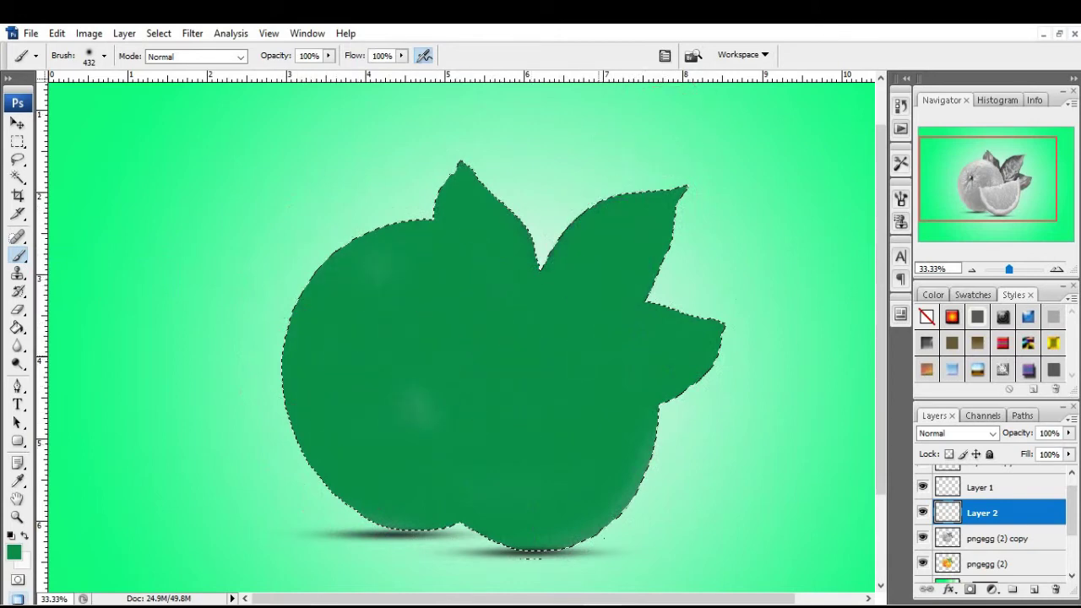
pyautogui.moveTo(558, 534)
pyautogui.mouseDown()
pyautogui.moveTo(506, 541)
pyautogui.moveTo(353, 497)
pyautogui.mouseUp()
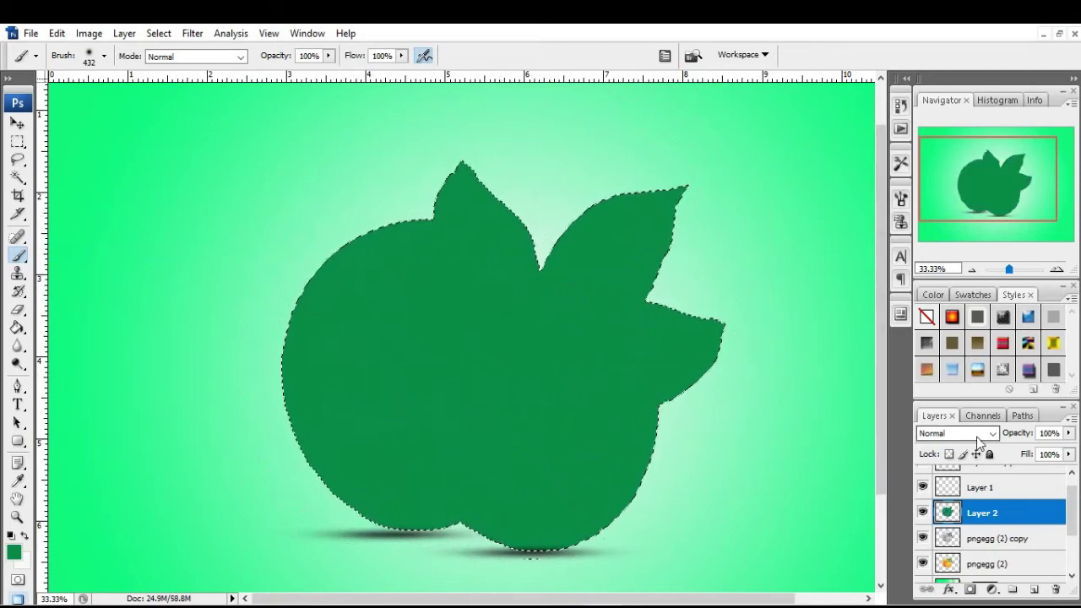
# - Set Layer 2's blend mode to Overlay
pyautogui.click(992, 433)
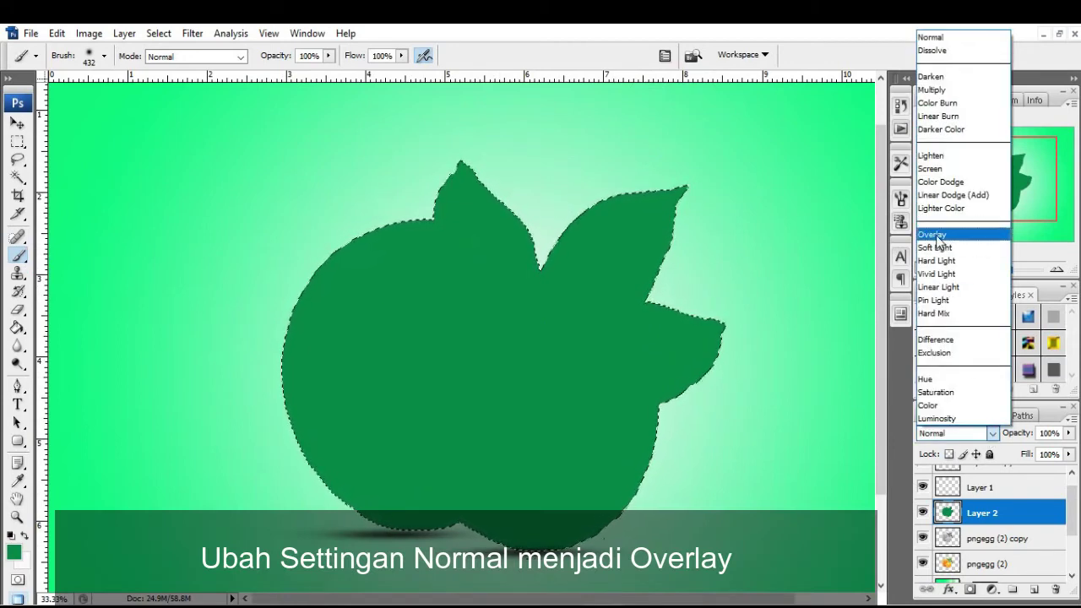
pyautogui.click(933, 235)
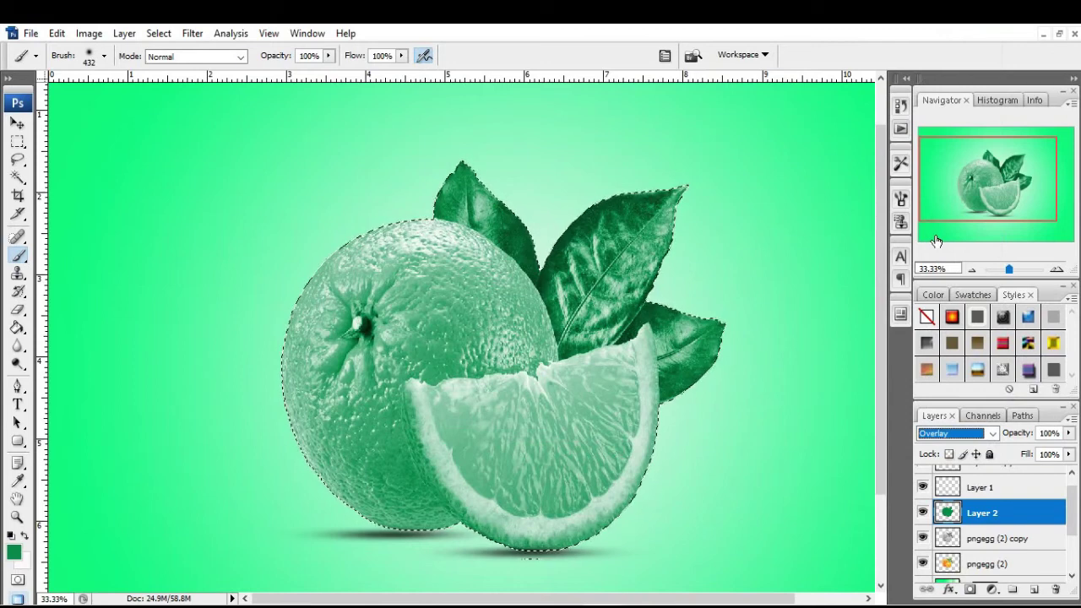
pyautogui.press('v')
pyautogui.click(992, 589)
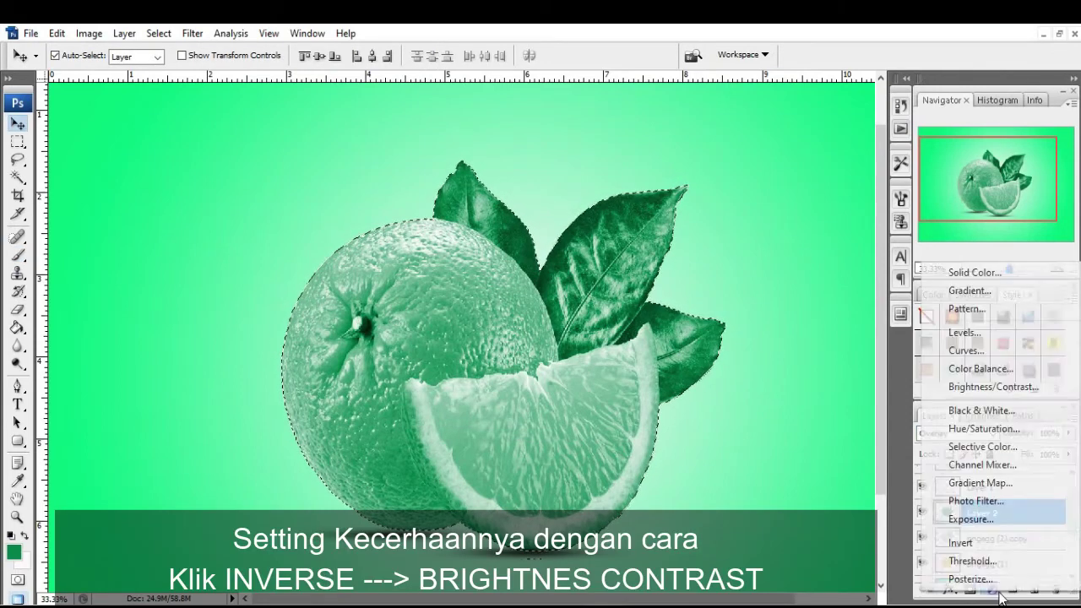
# - Add a Brightness/Contrast adjustment layer with brightness +12 and contrast +5
pyautogui.click(992, 388)
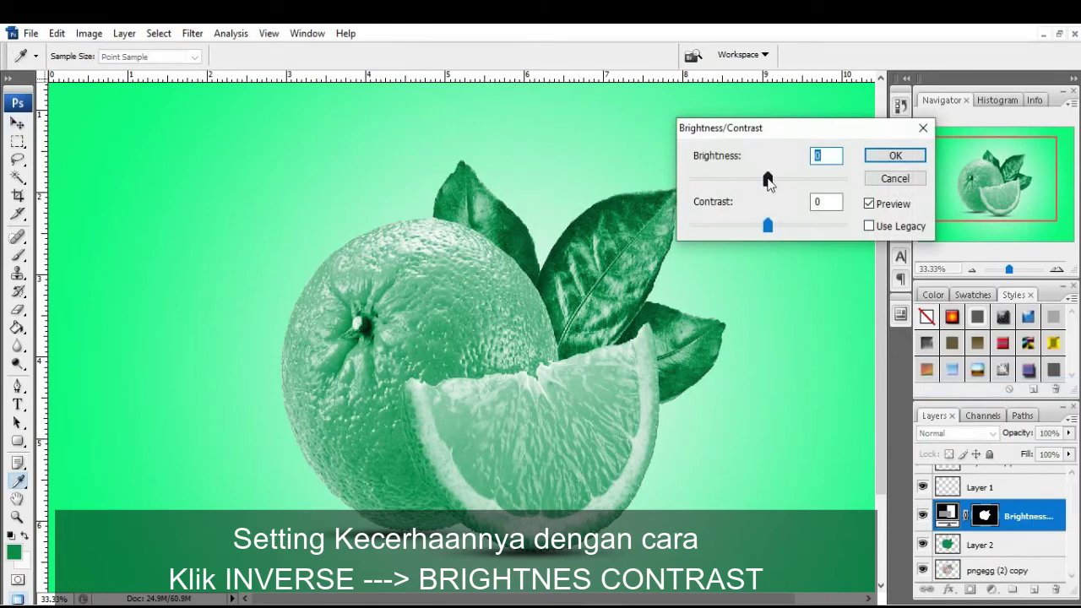
pyautogui.moveTo(768, 179); pyautogui.dragTo(774, 179)
pyautogui.moveTo(768, 225); pyautogui.dragTo(772, 225)
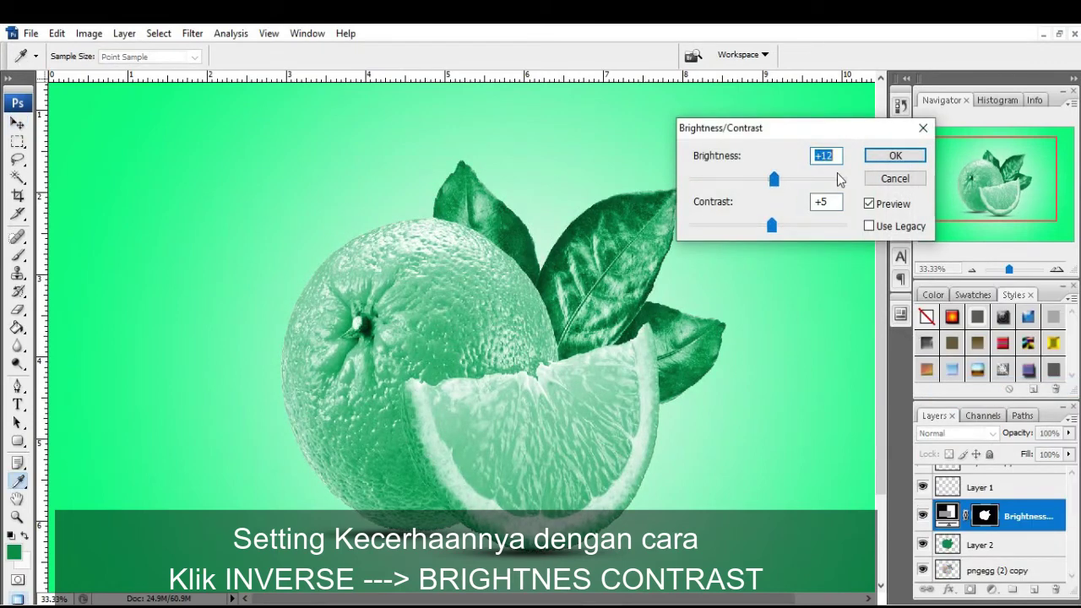
pyautogui.click(893, 156)
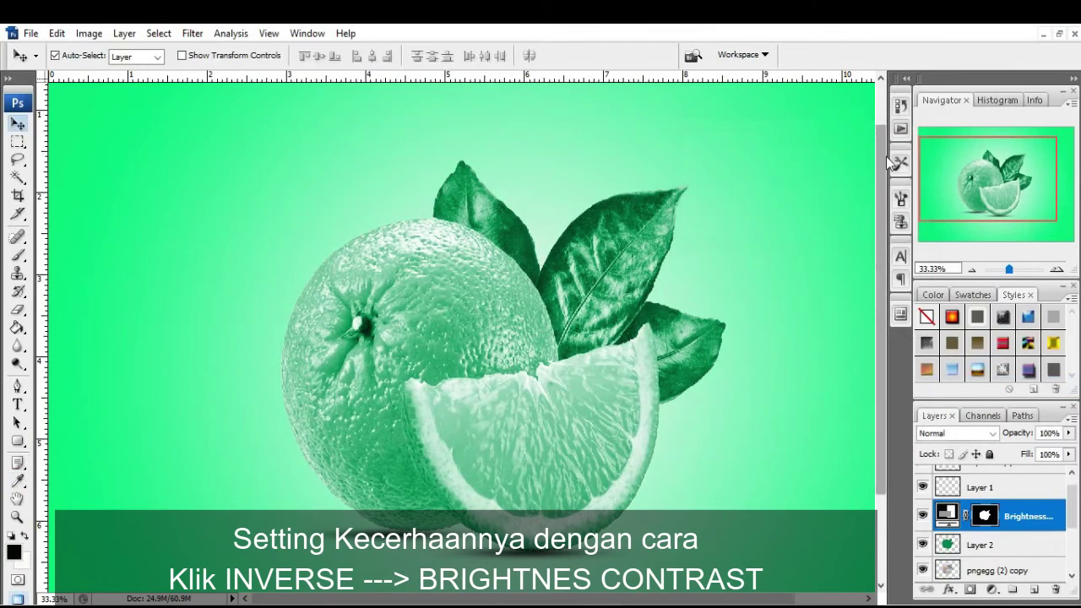
# - Clip the adjustment layer to the layer below and reselect Layer 2
pyautogui.rightClick(1026, 525)
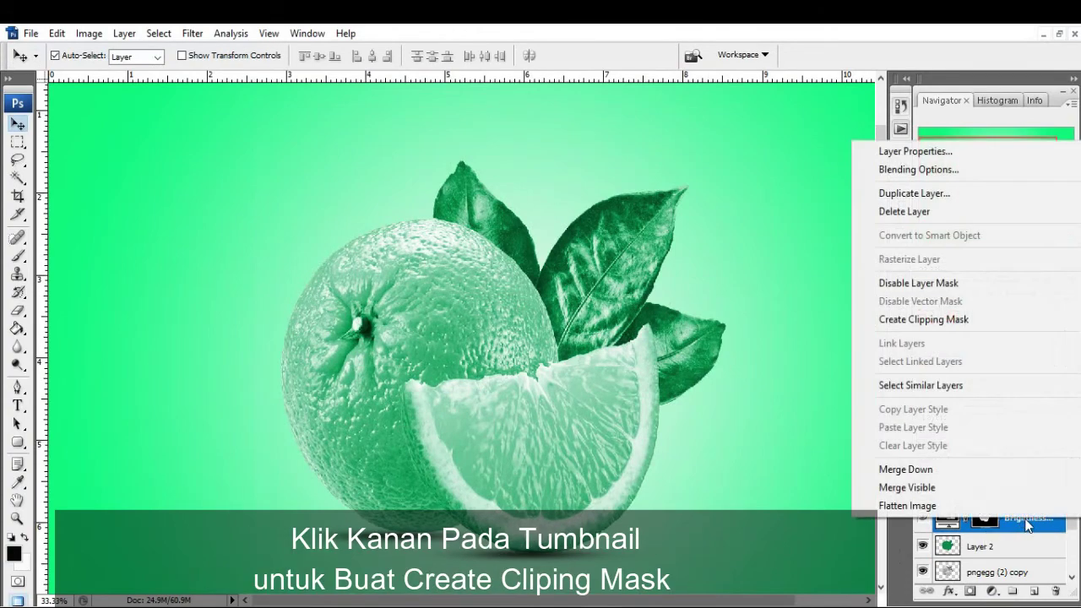
pyautogui.click(942, 319)
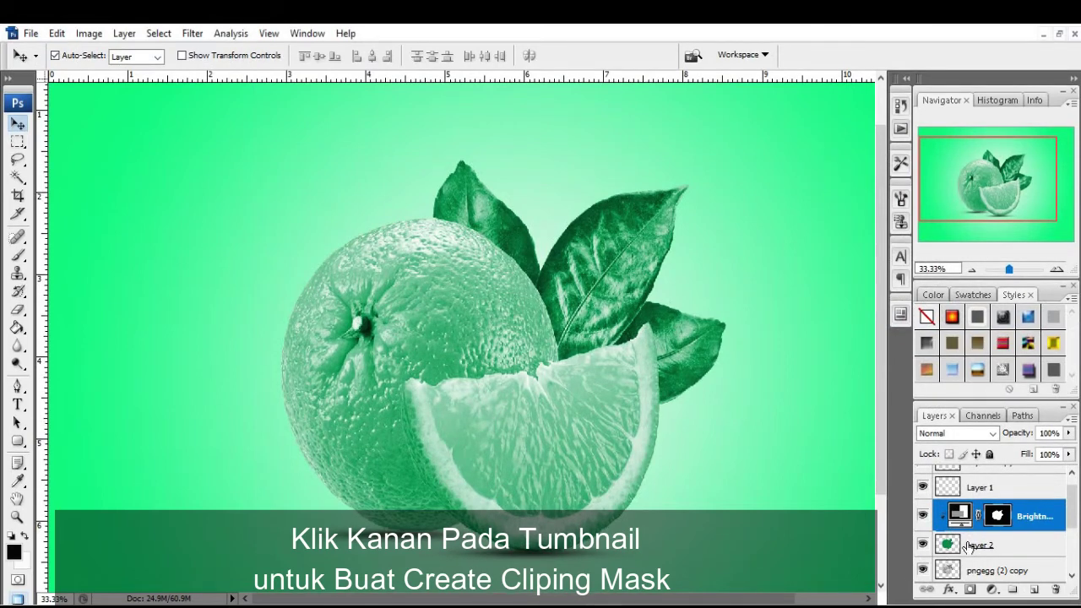
pyautogui.click(970, 545)
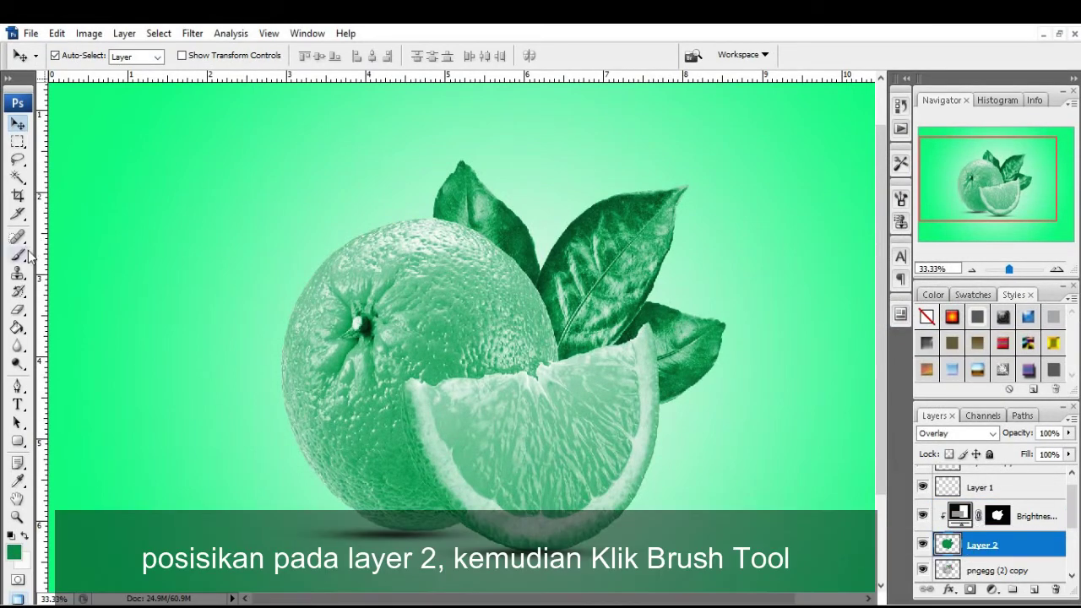
# - Set up the Eraser at about 121 px size and 41% opacity
pyautogui.click(20, 311)
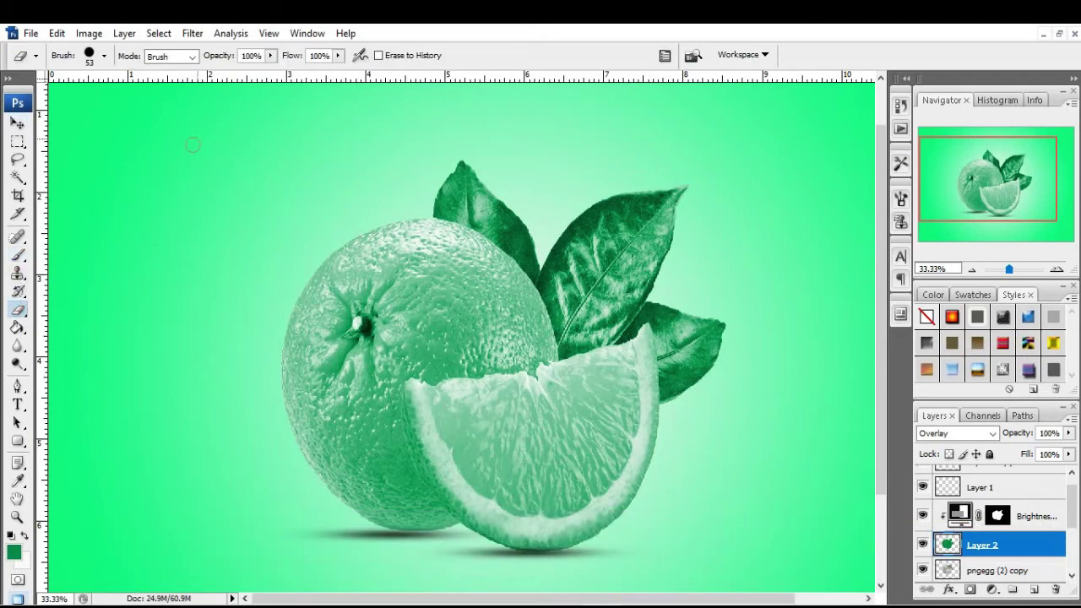
pyautogui.click(104, 56)
pyautogui.moveTo(138, 101); pyautogui.dragTo(107, 100)
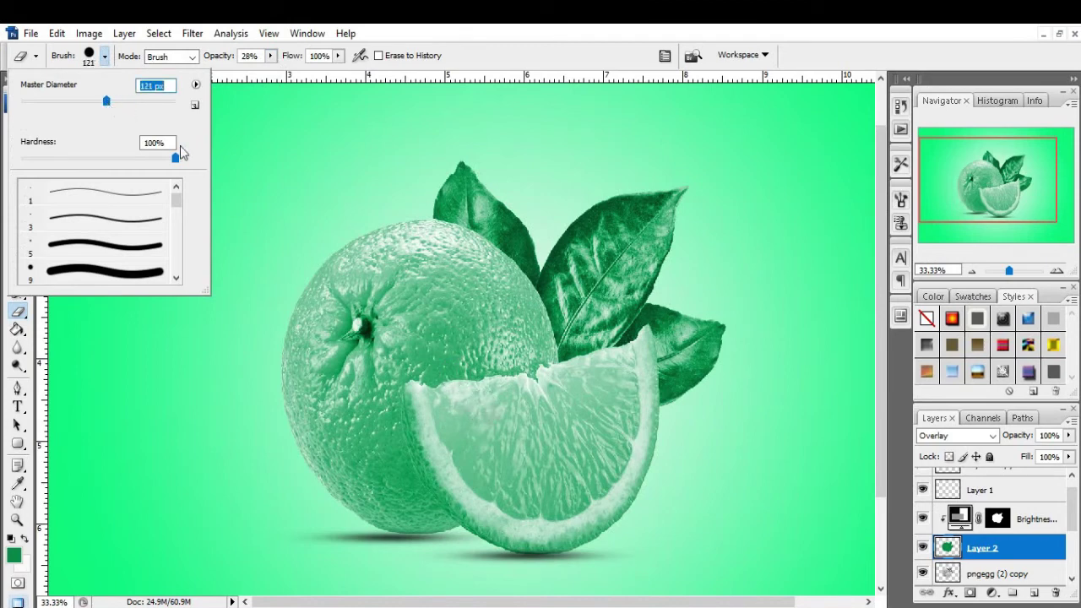
pyautogui.press('Return')
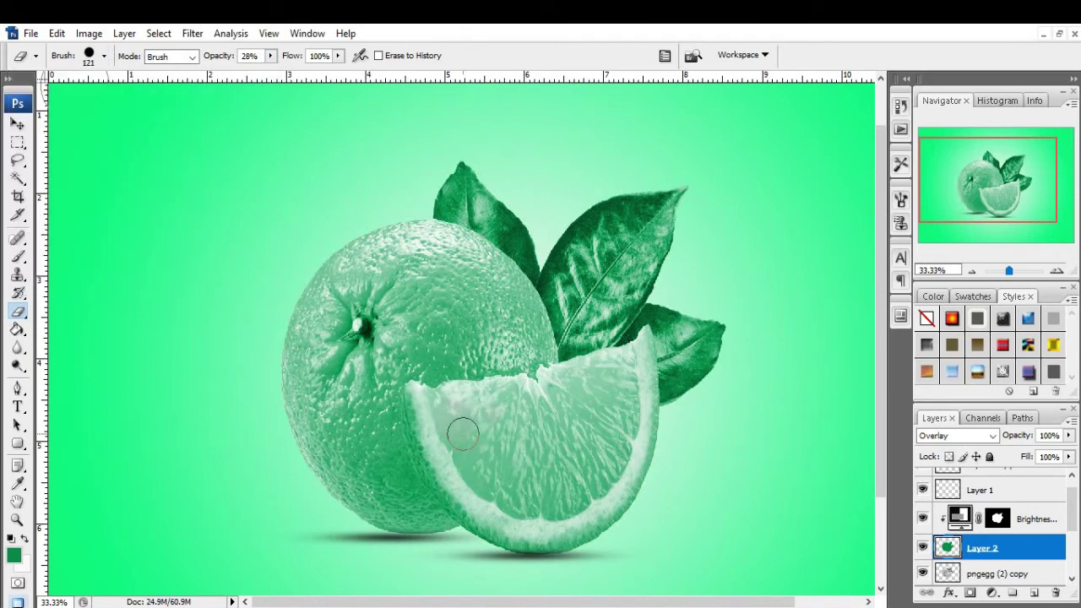
pyautogui.press('4')
pyautogui.press('1')
# - Erase the green tint from the slice's flesh on Layer 2
pyautogui.moveTo(451, 409); pyautogui.dragTo(625, 401)
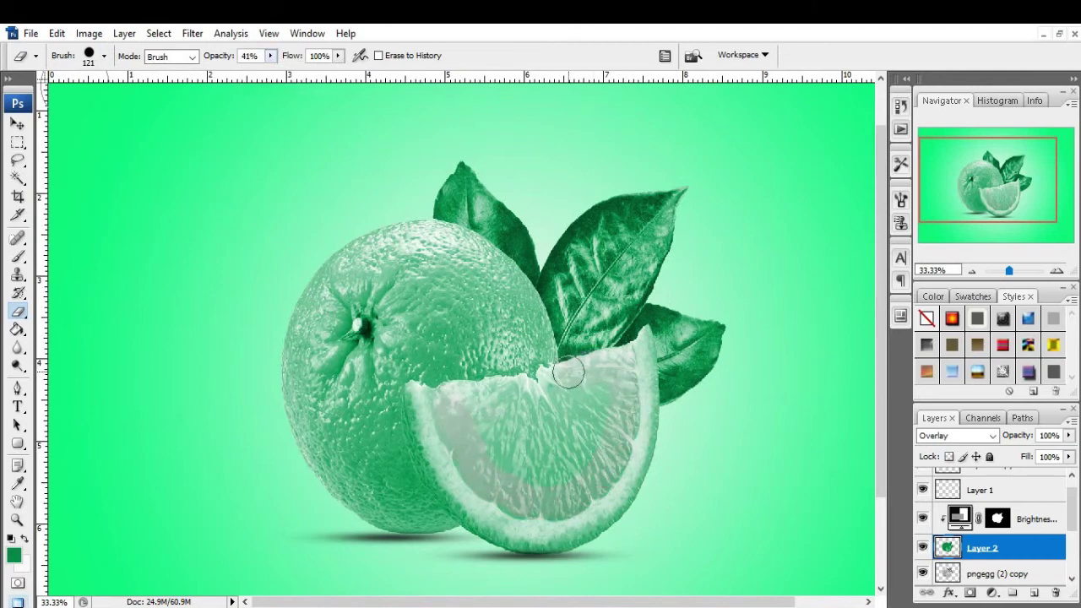
pyautogui.moveTo(453, 398); pyautogui.dragTo(566, 378)
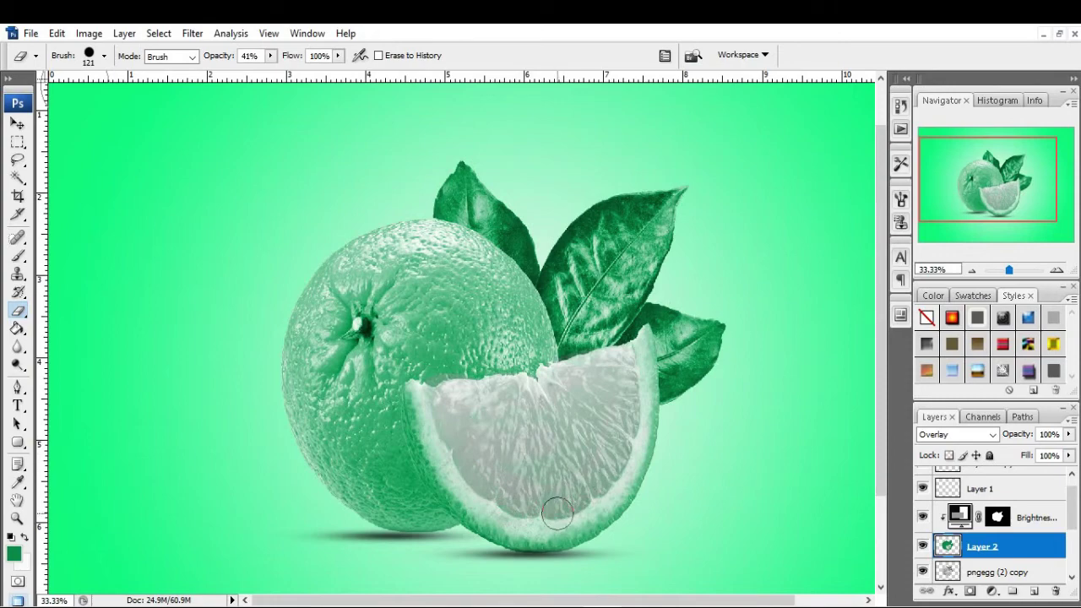
pyautogui.press('z')
pyautogui.click(445, 448)
pyautogui.moveTo(17, 310); pyautogui.dragTo(85, 307)
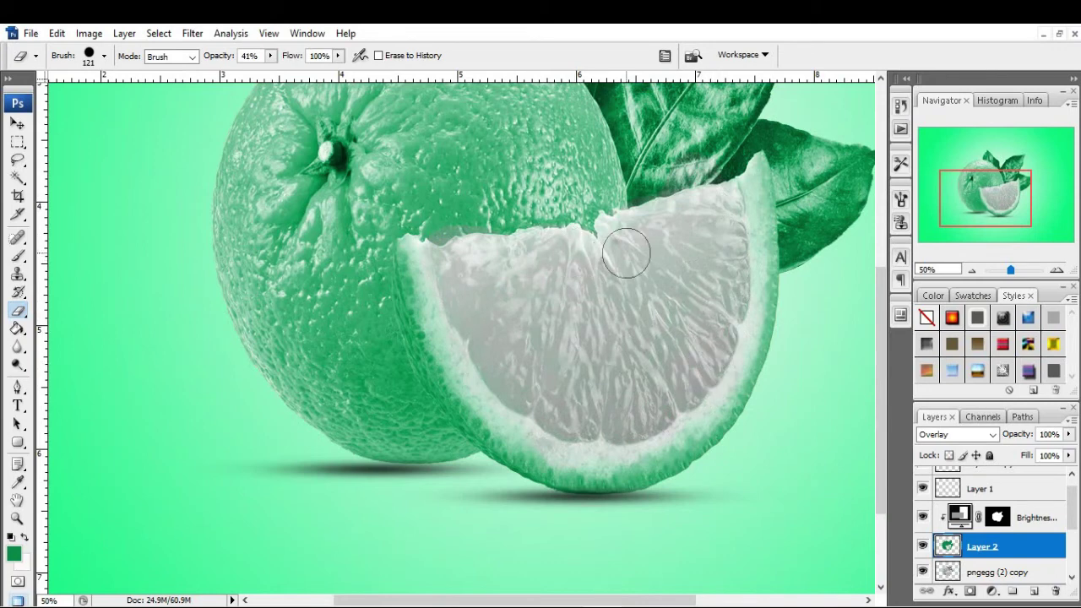
# - On the pngegg (2) copy layer, erase the slice centre at 48% eraser opacity
pyautogui.scroll(-1, 986, 541)
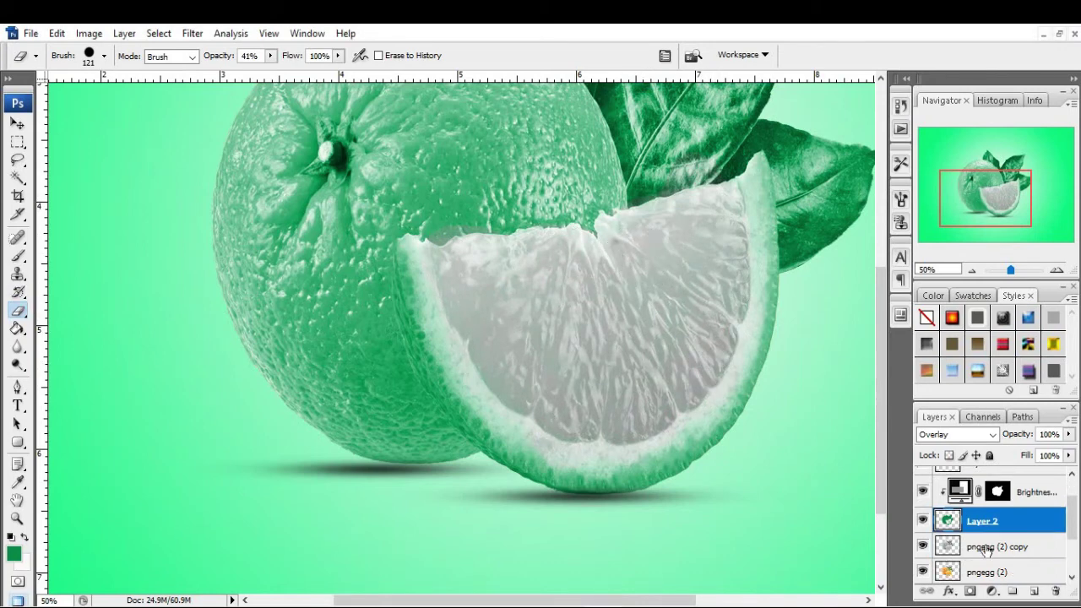
pyautogui.click(985, 547)
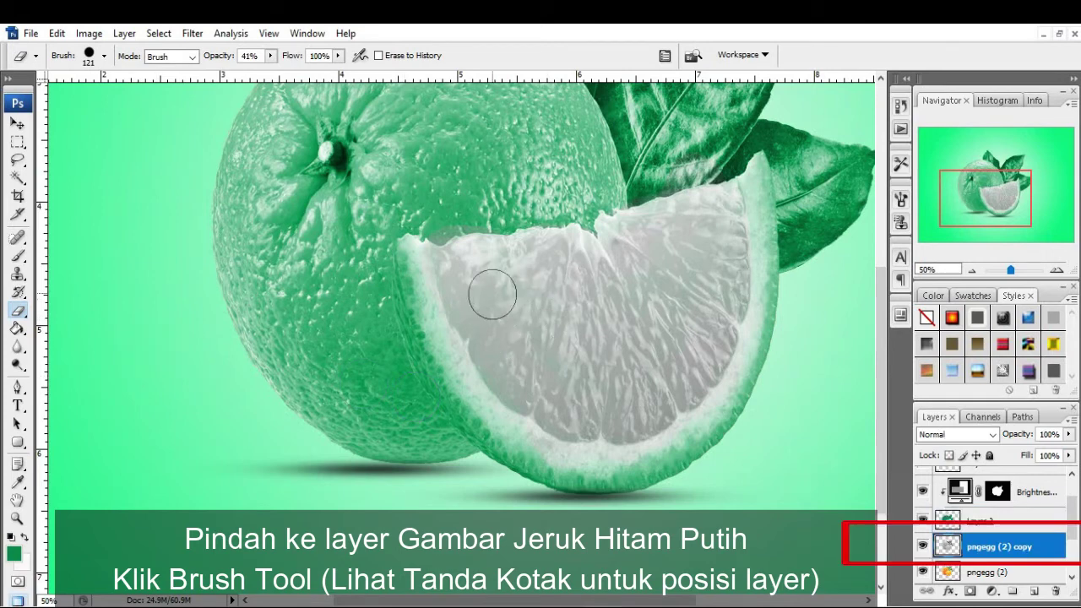
pyautogui.moveTo(490, 292)
pyautogui.mouseDown()
pyautogui.moveTo(549, 341)
pyautogui.moveTo(642, 304)
pyautogui.moveTo(667, 278)
pyautogui.moveTo(599, 310)
pyautogui.moveTo(536, 317)
pyautogui.moveTo(656, 278)
pyautogui.moveTo(609, 289)
pyautogui.mouseUp()
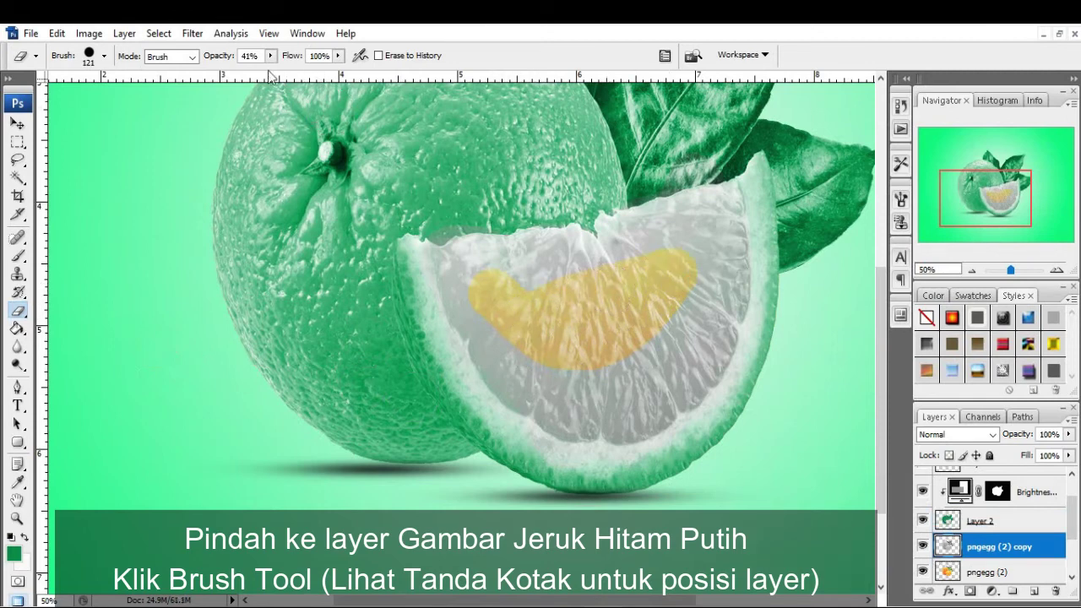
pyautogui.click(269, 56)
pyautogui.moveTo(270, 73); pyautogui.dragTo(278, 73)
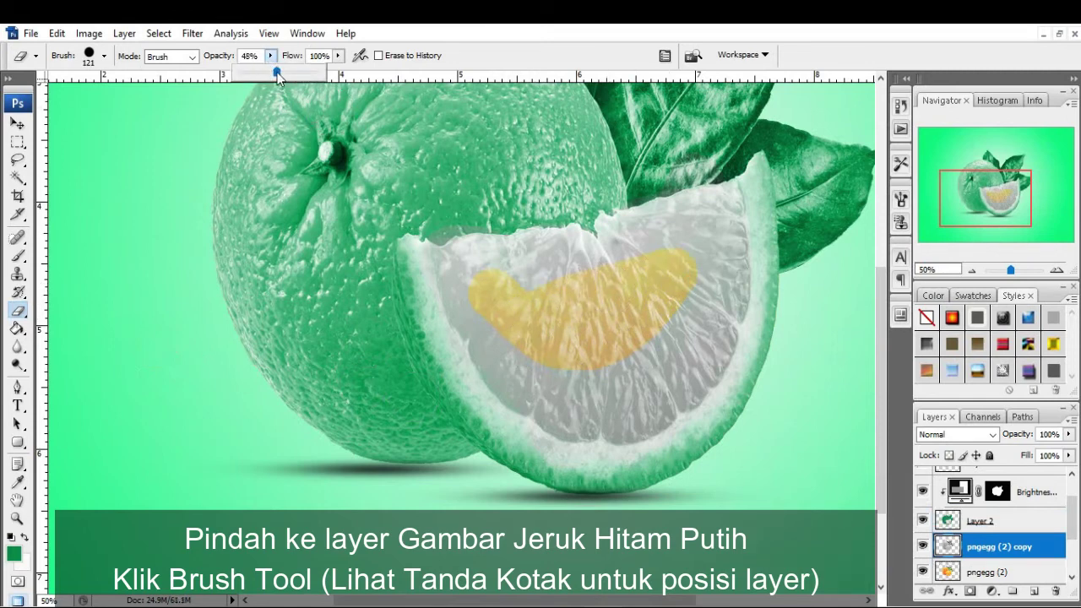
pyautogui.click(572, 290)
pyautogui.moveTo(575, 286)
pyautogui.mouseDown()
pyautogui.moveTo(616, 272)
pyautogui.moveTo(543, 285)
pyautogui.moveTo(526, 302)
pyautogui.moveTo(580, 266)
pyautogui.mouseUp()
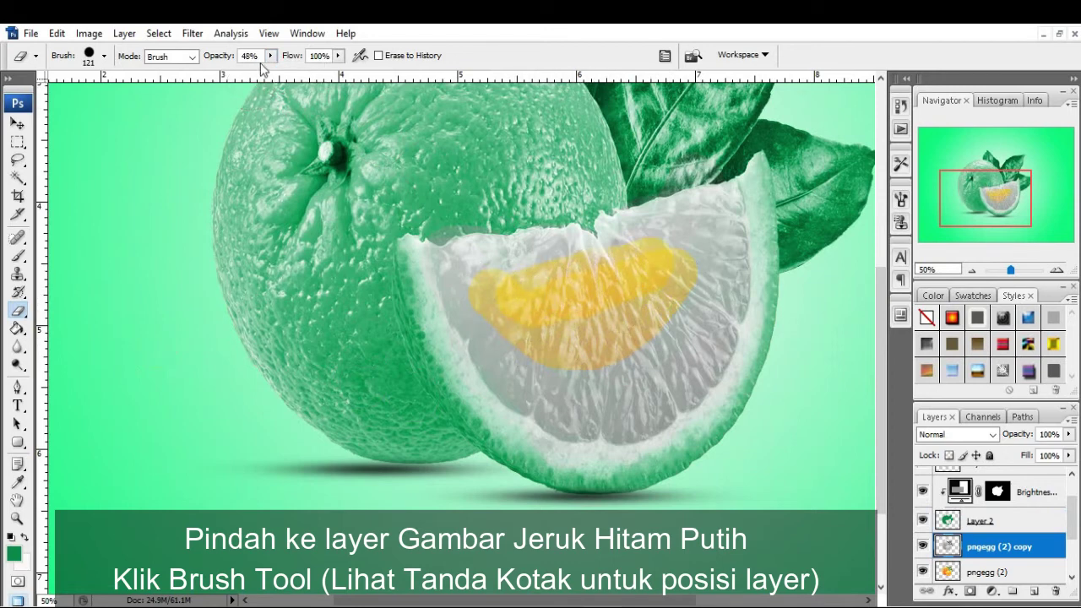
# - Raise eraser opacity to 77% and erase the grey flesh close up to reveal orange
pyautogui.click(270, 56)
pyautogui.moveTo(274, 74); pyautogui.dragTo(298, 73)
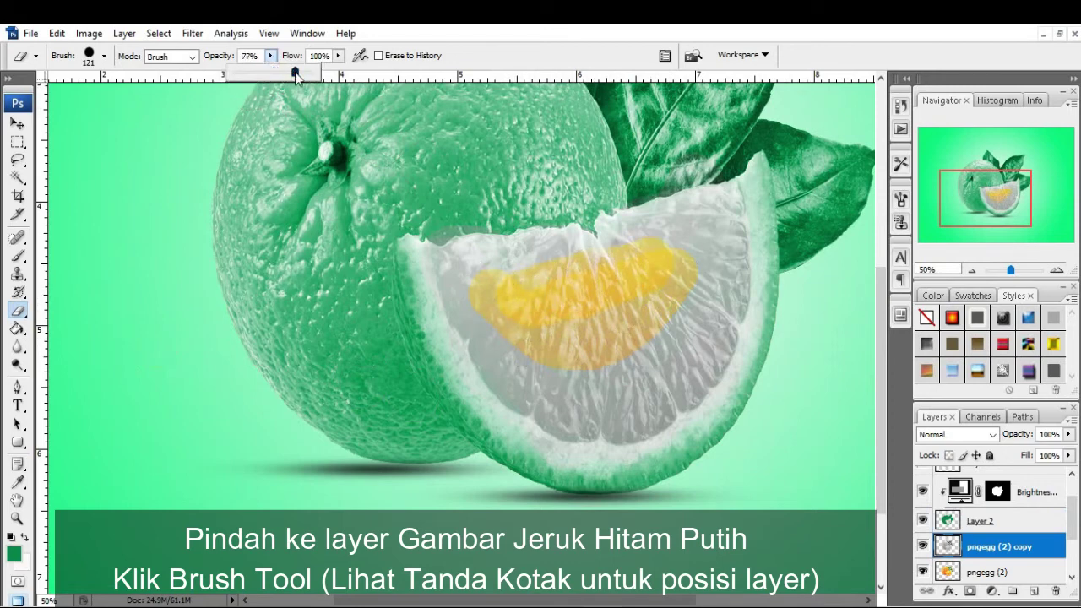
pyautogui.press('z')
pyautogui.click(488, 292)
pyautogui.scroll(3, 487, 292)
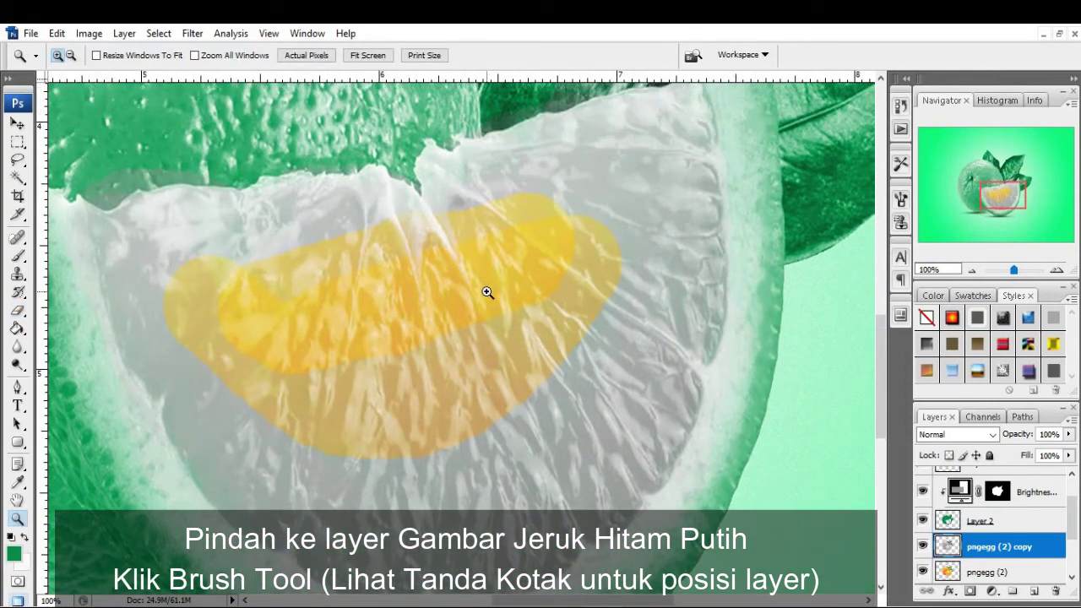
pyautogui.click(17, 310)
pyautogui.moveTo(232, 306)
pyautogui.mouseDown()
pyautogui.moveTo(447, 333)
pyautogui.moveTo(495, 394)
pyautogui.moveTo(592, 338)
pyautogui.moveTo(494, 417)
pyautogui.moveTo(314, 446)
pyautogui.moveTo(258, 442)
pyautogui.moveTo(386, 375)
pyautogui.moveTo(390, 345)
pyautogui.moveTo(490, 242)
pyautogui.moveTo(603, 212)
pyautogui.moveTo(656, 254)
pyautogui.moveTo(655, 301)
pyautogui.moveTo(633, 330)
pyautogui.moveTo(622, 386)
pyautogui.moveTo(484, 494)
pyautogui.moveTo(470, 519)
pyautogui.moveTo(362, 495)
pyautogui.moveTo(336, 473)
pyautogui.moveTo(285, 486)
pyautogui.mouseUp()
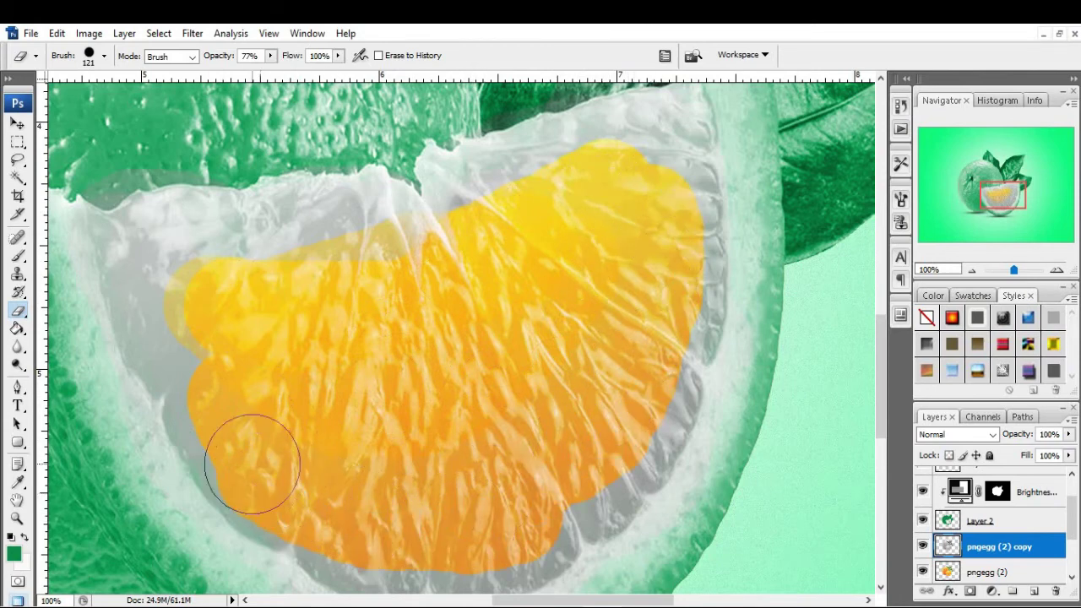
# - Set the eraser to 70 px and zoom back out to 33.33%
pyautogui.rightClick(338, 372)
pyautogui.write('70')
pyautogui.press('Return')
pyautogui.scroll(1, 378, 169)
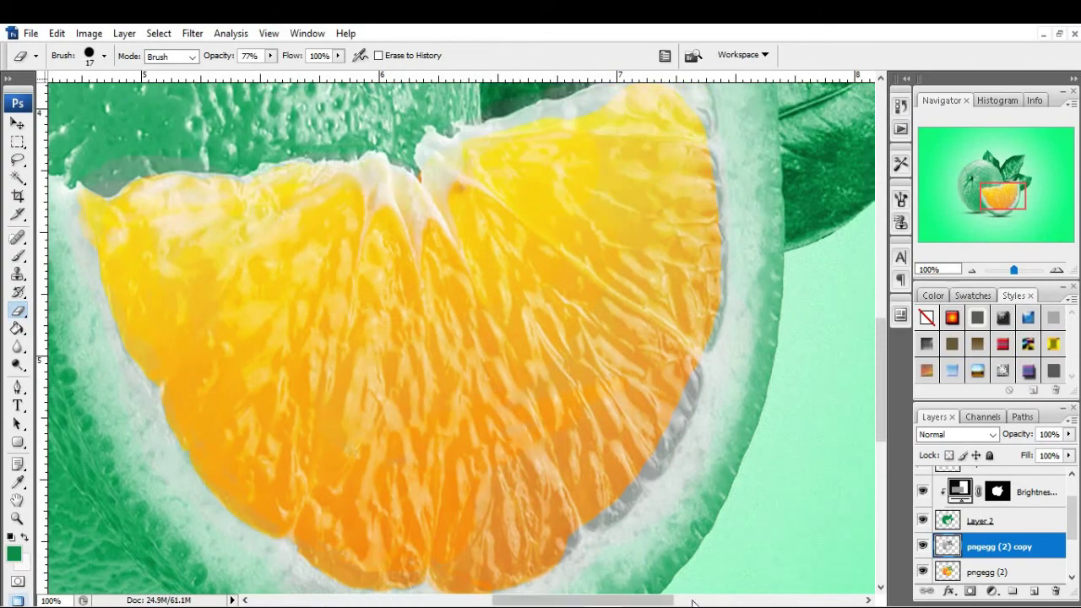
pyautogui.hotkey('ctrl', '-')
pyautogui.press('z')
pyautogui.scroll(3, 422, 316)
pyautogui.keyDown('alt'); pyautogui.click(423, 317); pyautogui.keyUp('alt')
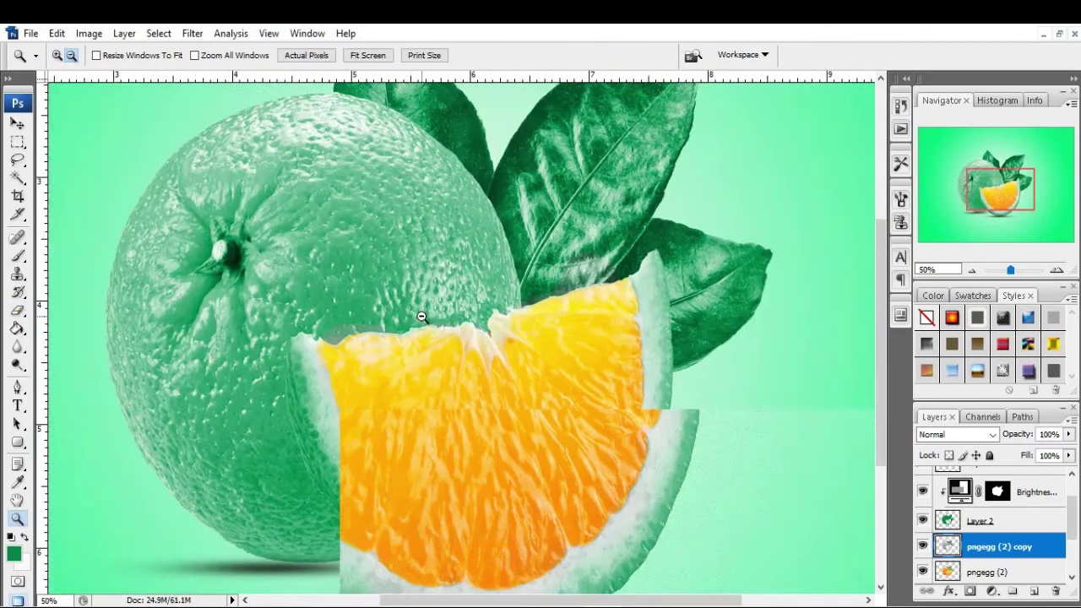
pyautogui.keyDown('alt'); pyautogui.click(422, 317); pyautogui.keyUp('alt')
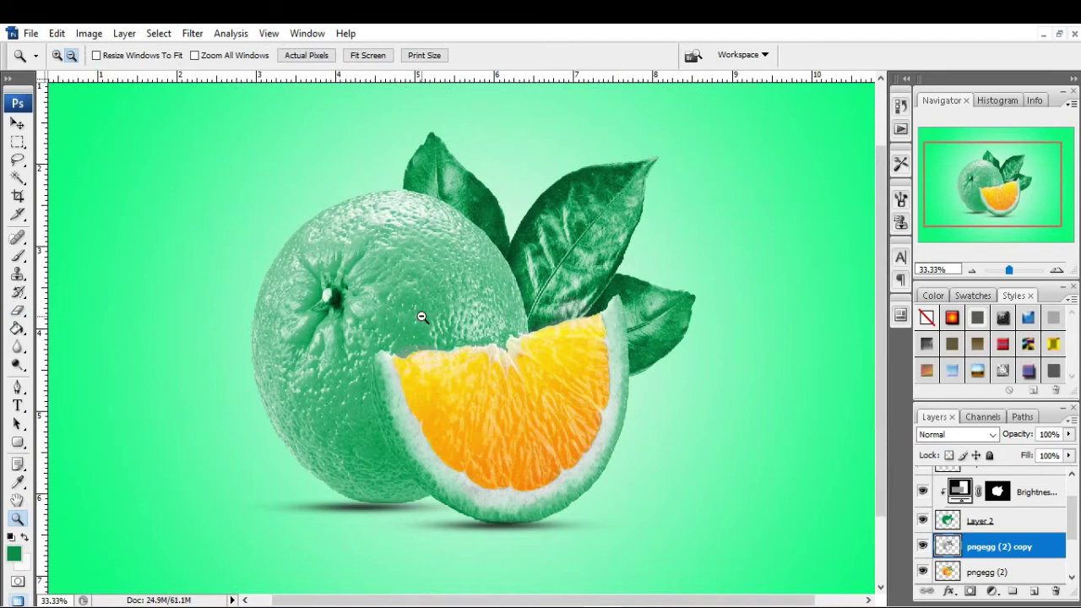
# - On the pngegg (2) layer, sample the slice's orange #fd9304 as the foreground colour
pyautogui.click(975, 574)
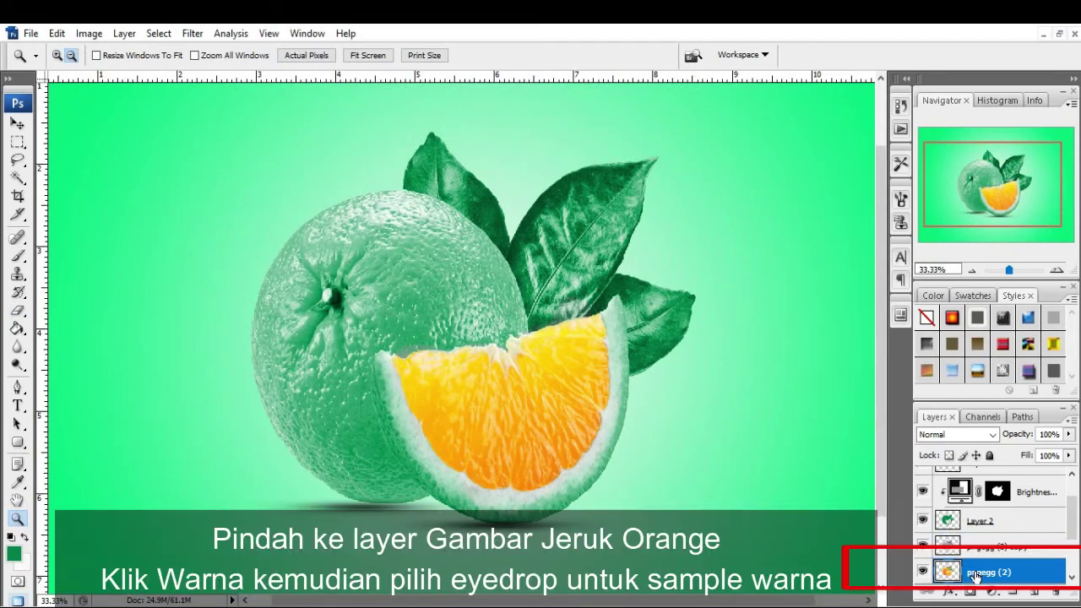
pyautogui.press('i')
pyautogui.click(18, 551)
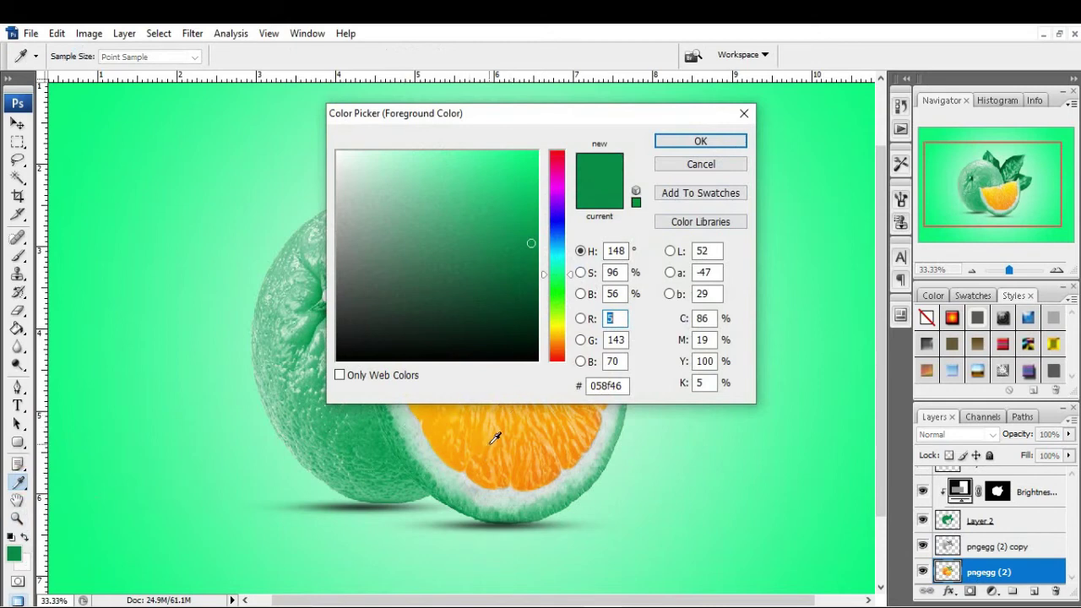
pyautogui.click(509, 465)
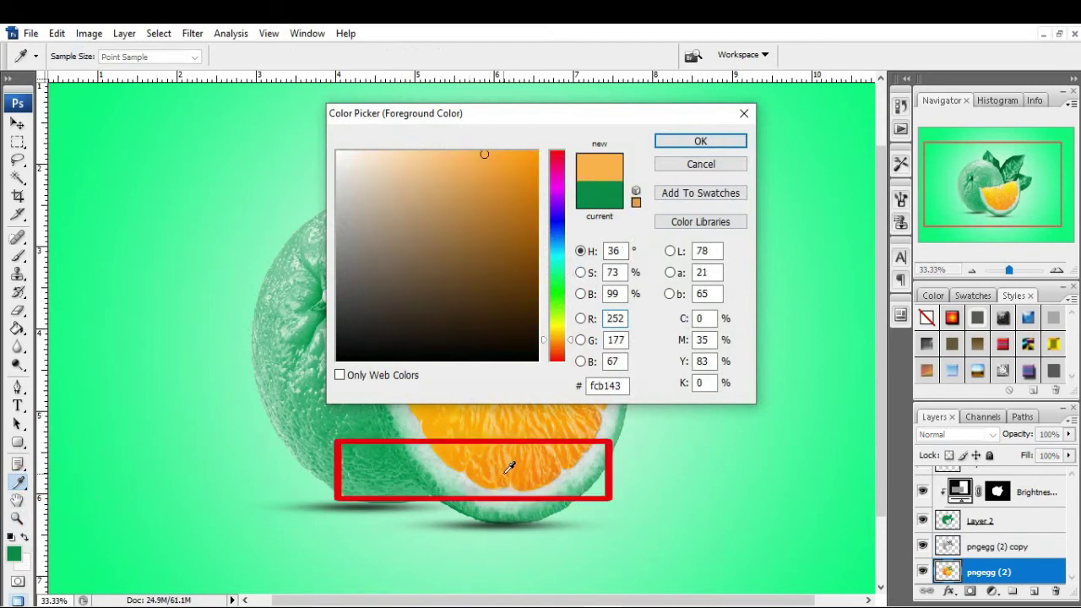
pyautogui.click(494, 472)
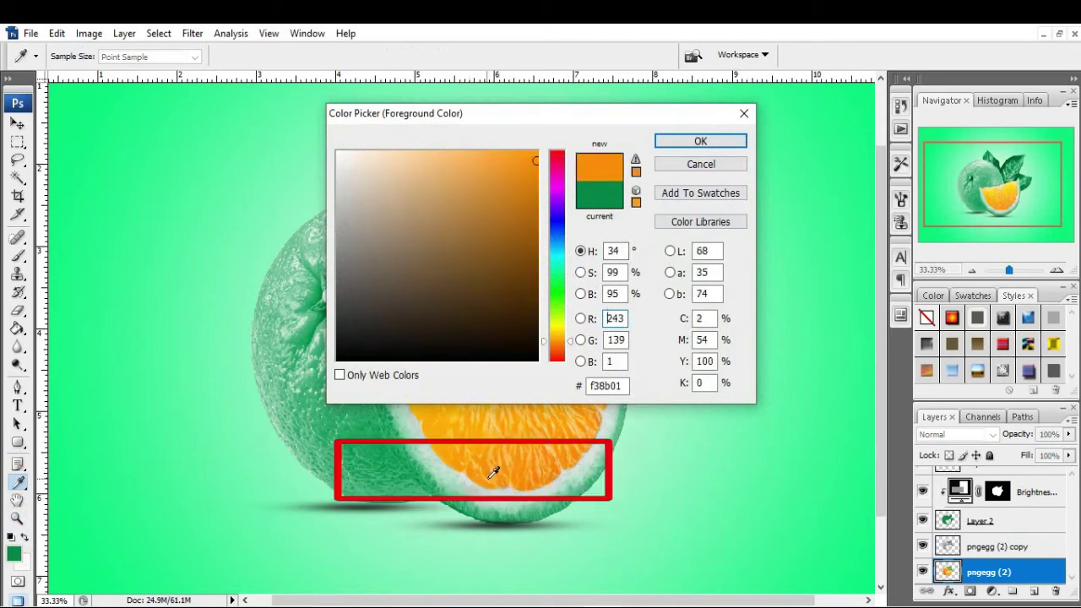
pyautogui.click(492, 459)
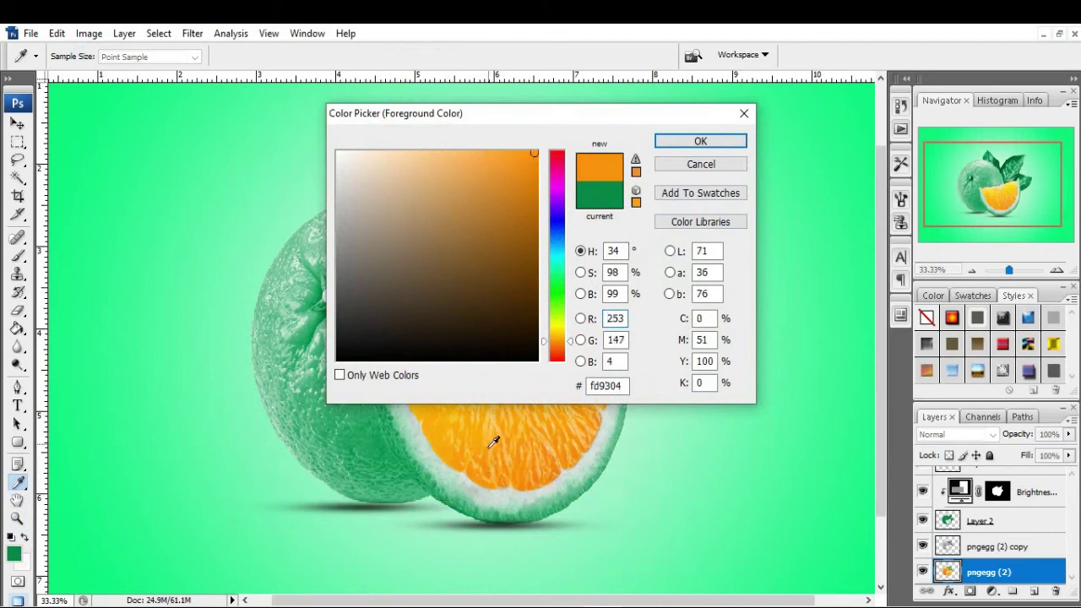
pyautogui.click(701, 141)
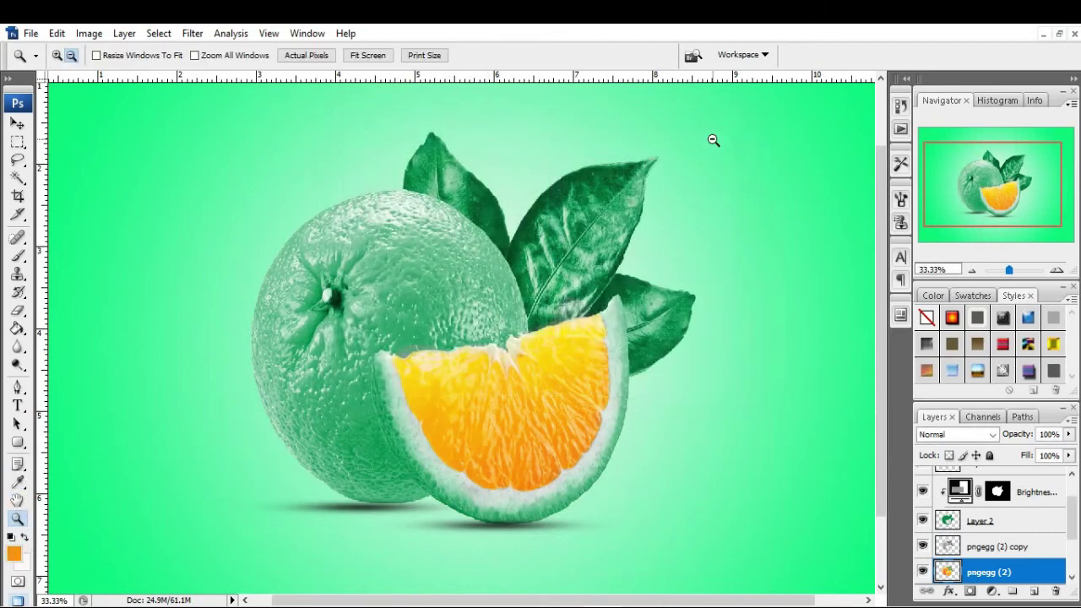
# - Zoom in and paint orange over the slice's pale left rind with a 43 px brush
pyautogui.press('b')
pyautogui.click(19, 521)
pyautogui.click(58, 55)
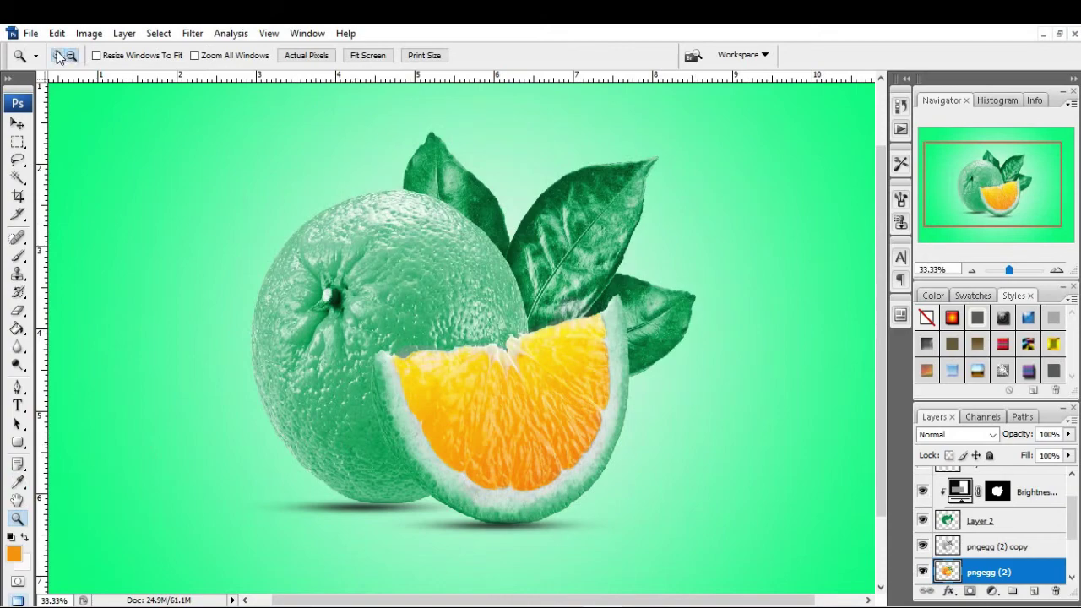
pyautogui.click(391, 342)
pyautogui.click(391, 342)
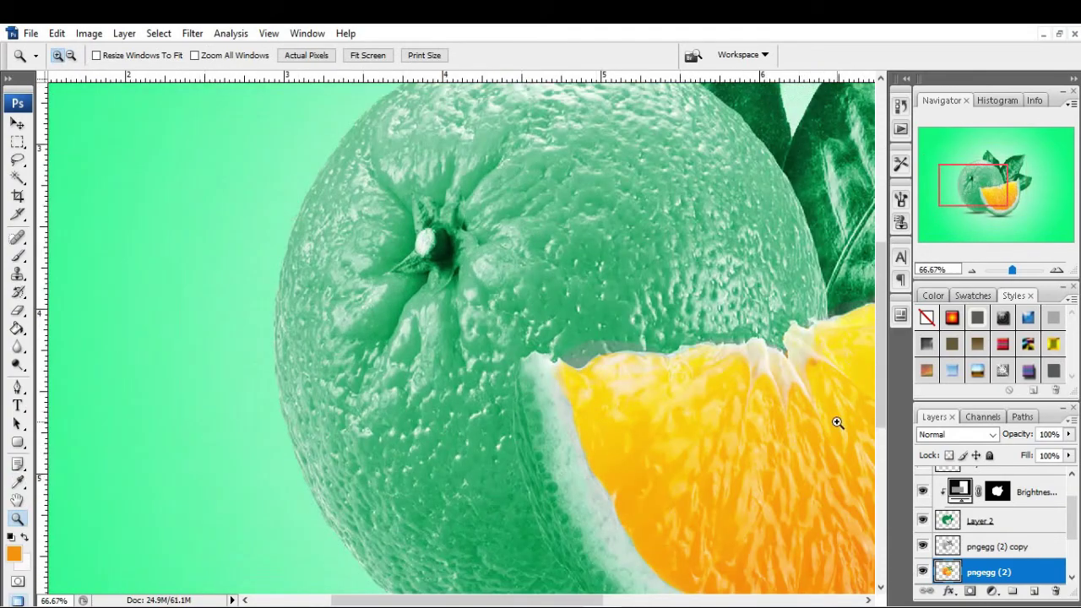
pyautogui.click(867, 600)
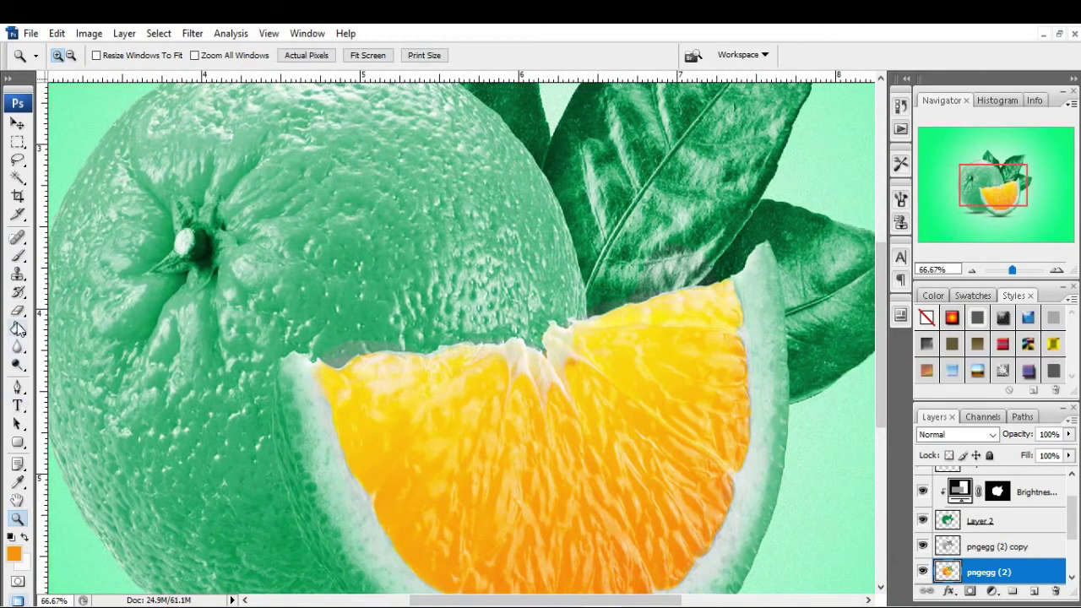
pyautogui.click(18, 255)
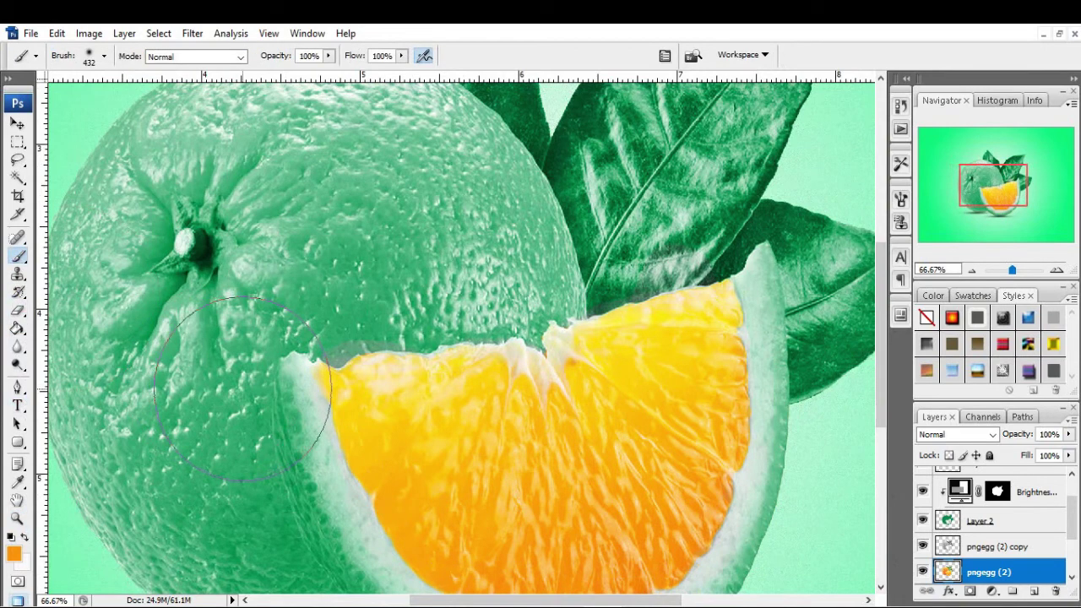
pyautogui.rightClick(465, 373)
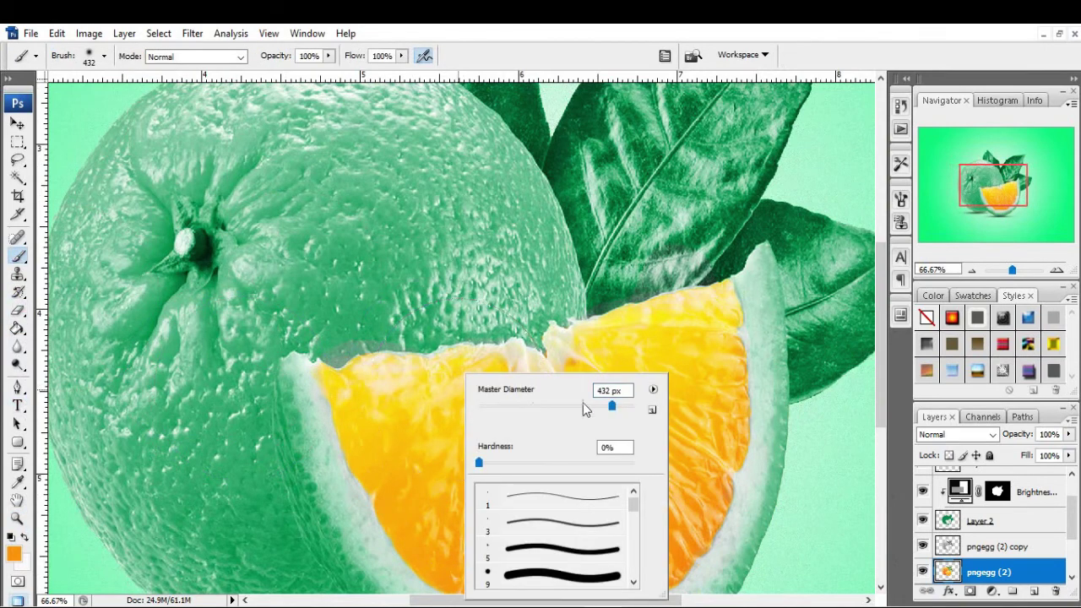
pyautogui.moveTo(613, 407); pyautogui.dragTo(511, 407)
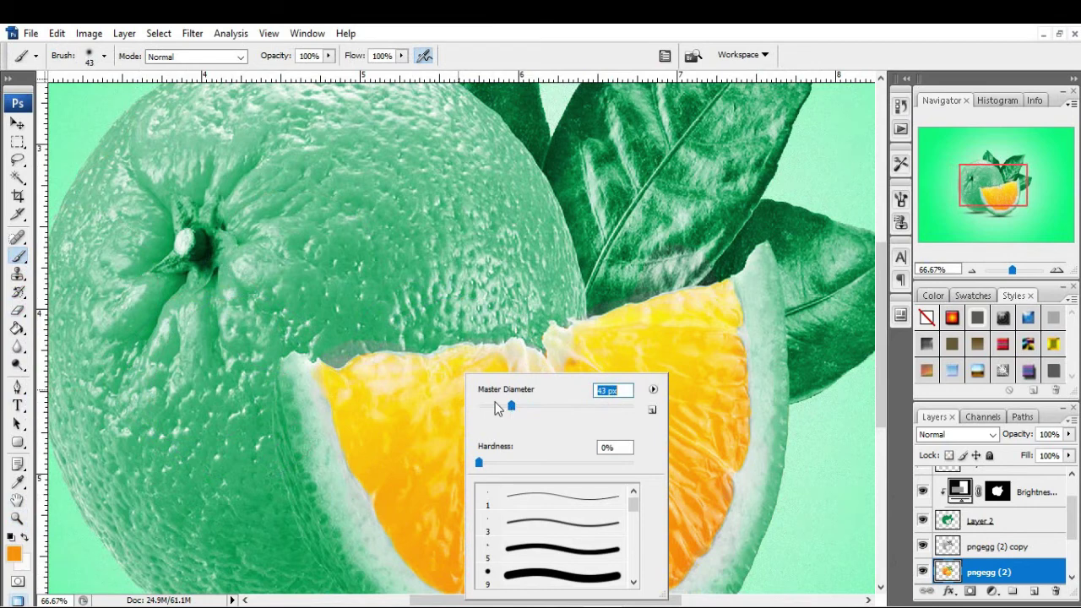
pyautogui.press('Return')
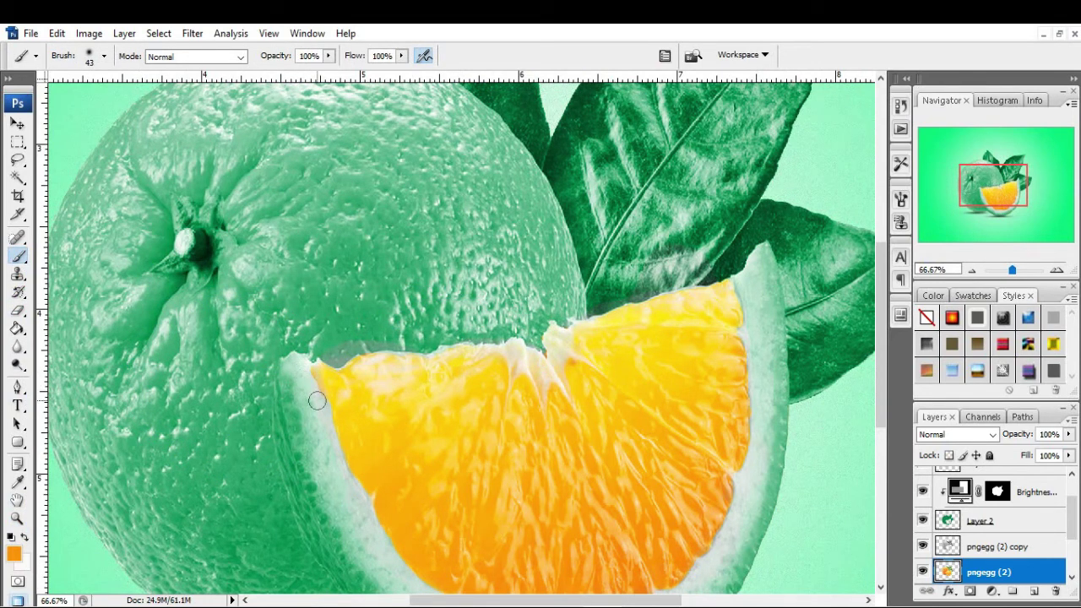
pyautogui.moveTo(301, 374); pyautogui.dragTo(313, 397)
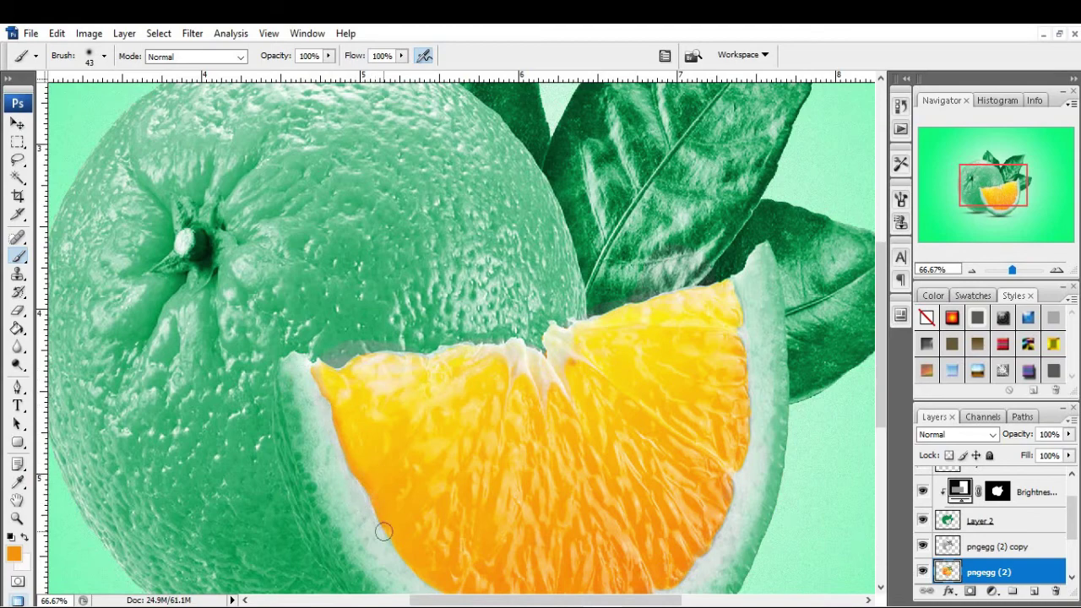
# - Lower the slice layer's opacity to make it more transparent
pyautogui.scroll(-1, 486, 528)
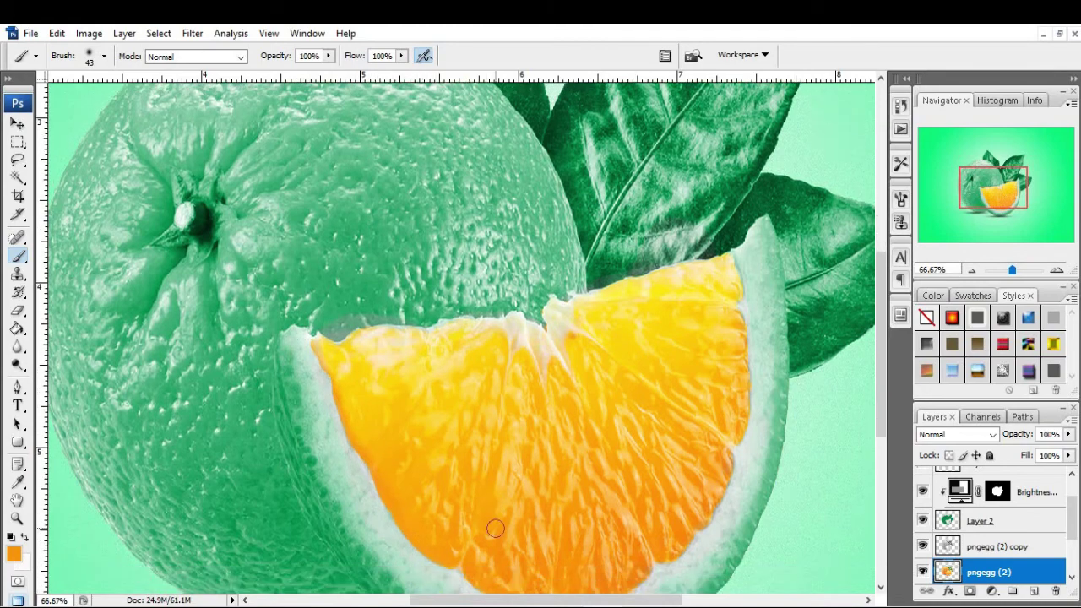
pyautogui.scroll(-1, 490, 528)
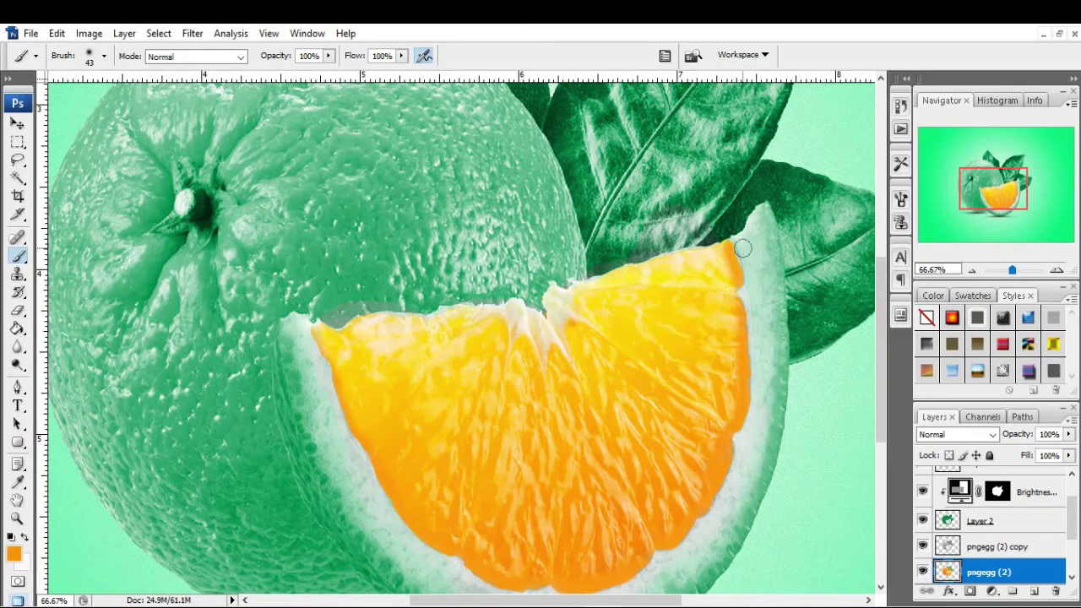
pyautogui.click(1068, 434)
pyautogui.moveTo(1066, 454); pyautogui.dragTo(1056, 454)
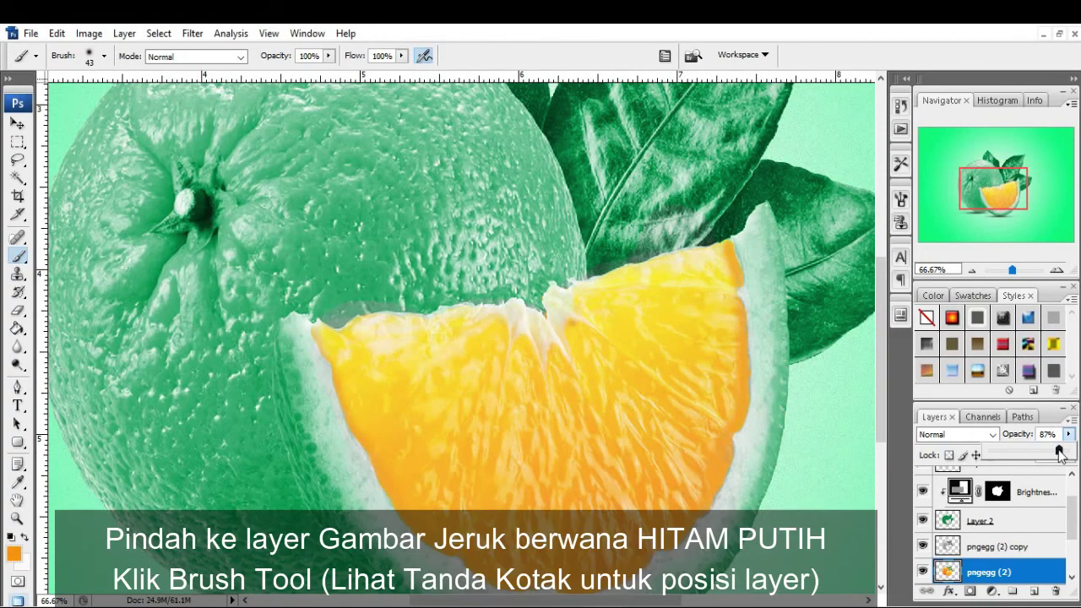
# - Soften the slice's white rind edges on the pngegg (2) copy layer at 30% brush opacity
pyautogui.click(987, 551)
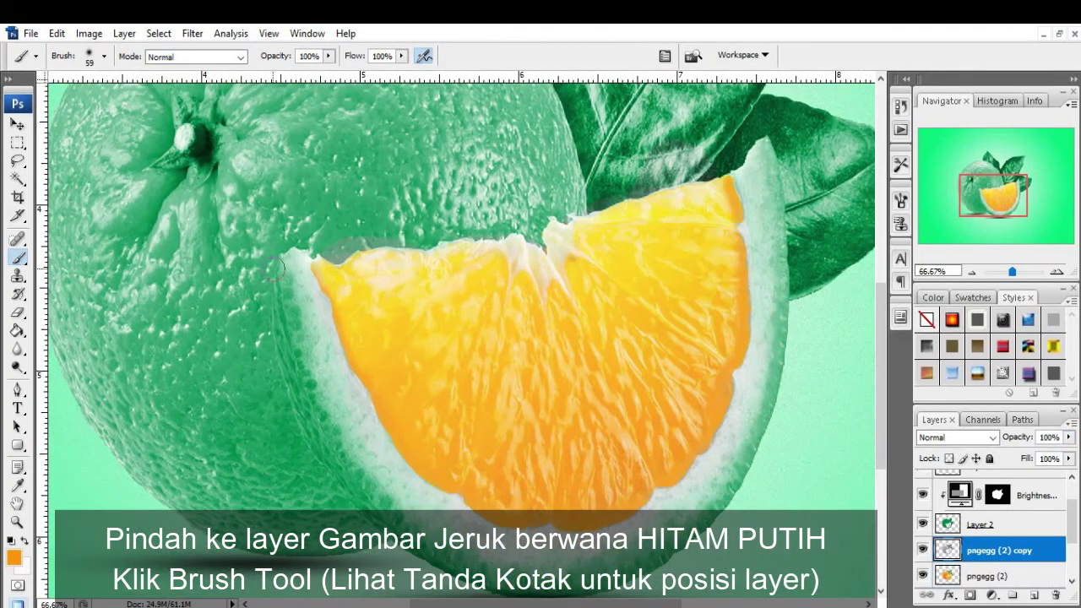
pyautogui.press('3')
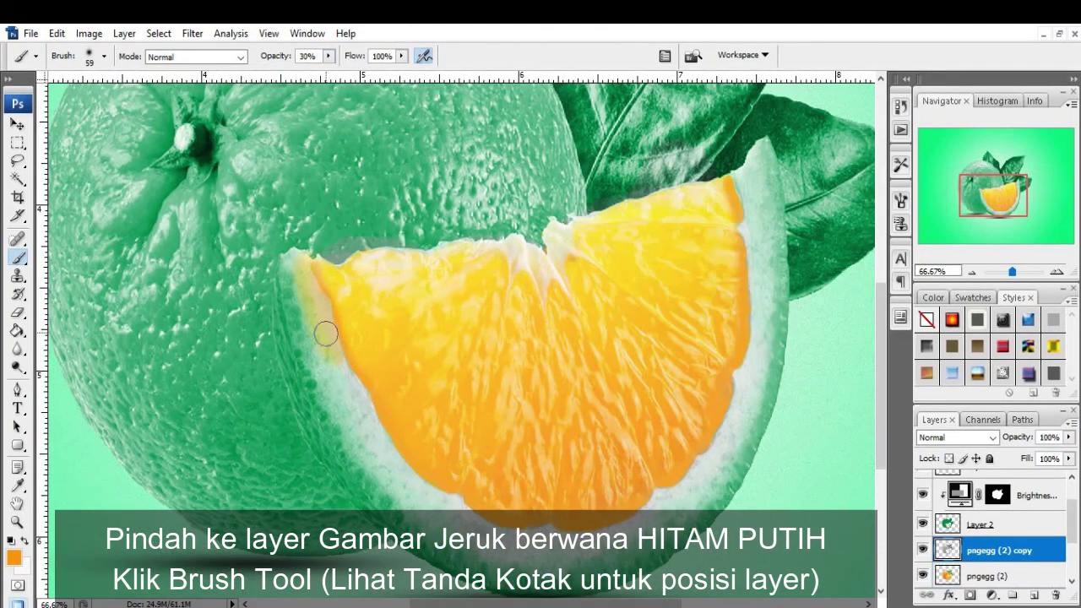
pyautogui.moveTo(662, 494); pyautogui.dragTo(736, 180)
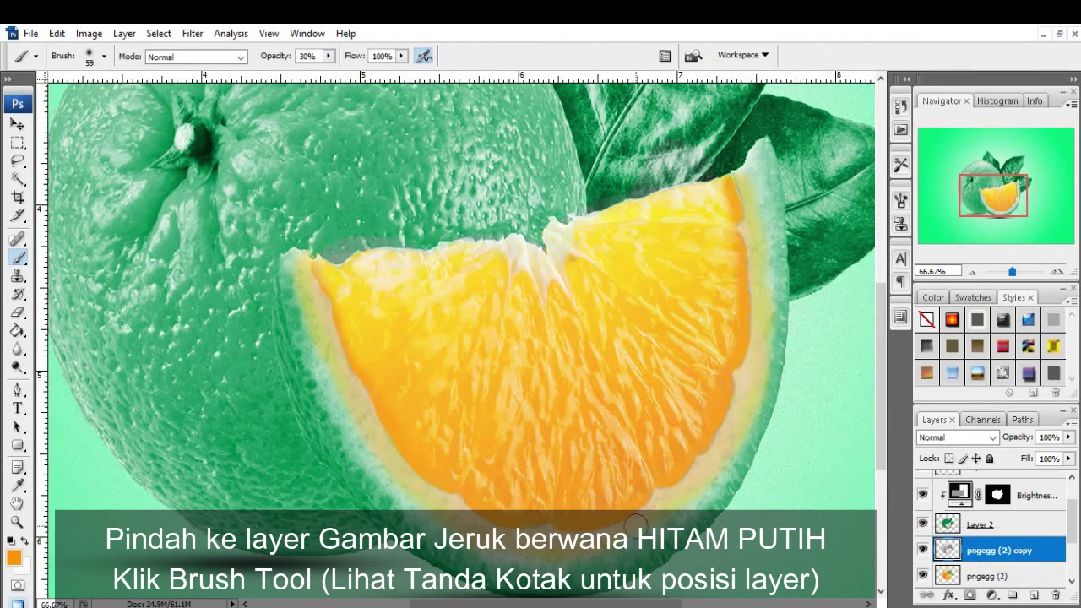
pyautogui.moveTo(313, 290); pyautogui.dragTo(311, 285)
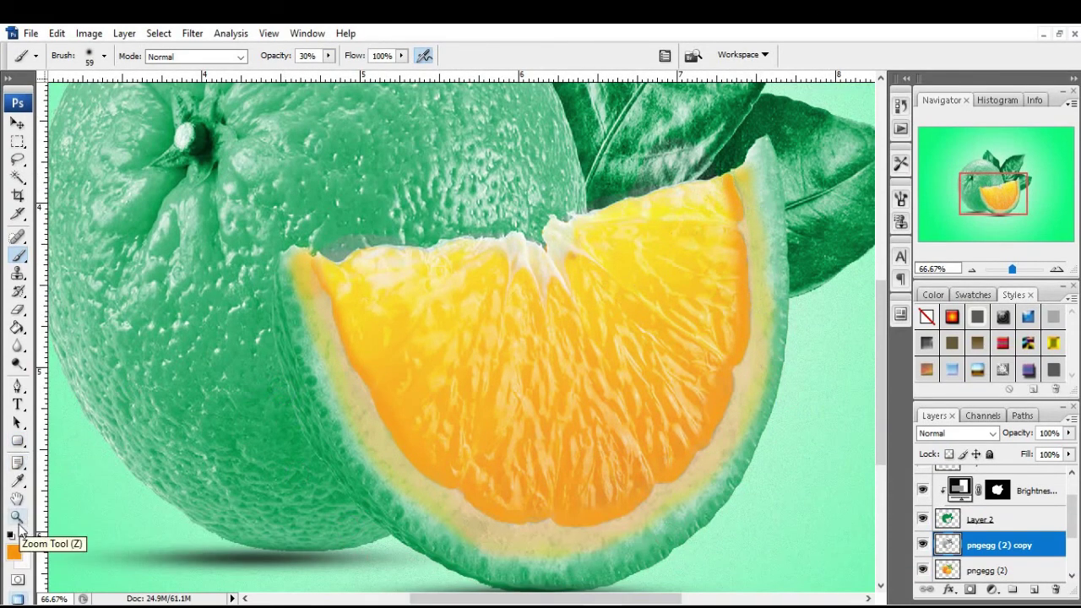
pyautogui.click(17, 517)
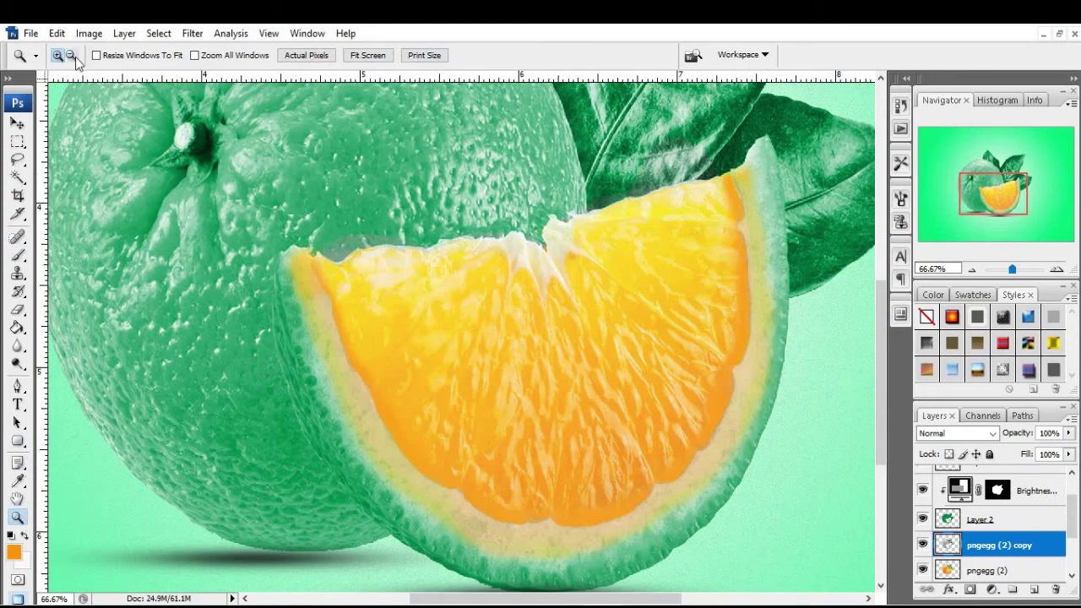
pyautogui.keyDown('alt'); pyautogui.click(400, 272); pyautogui.keyUp('alt')
pyautogui.keyDown('alt'); pyautogui.click(401, 272); pyautogui.keyUp('alt')
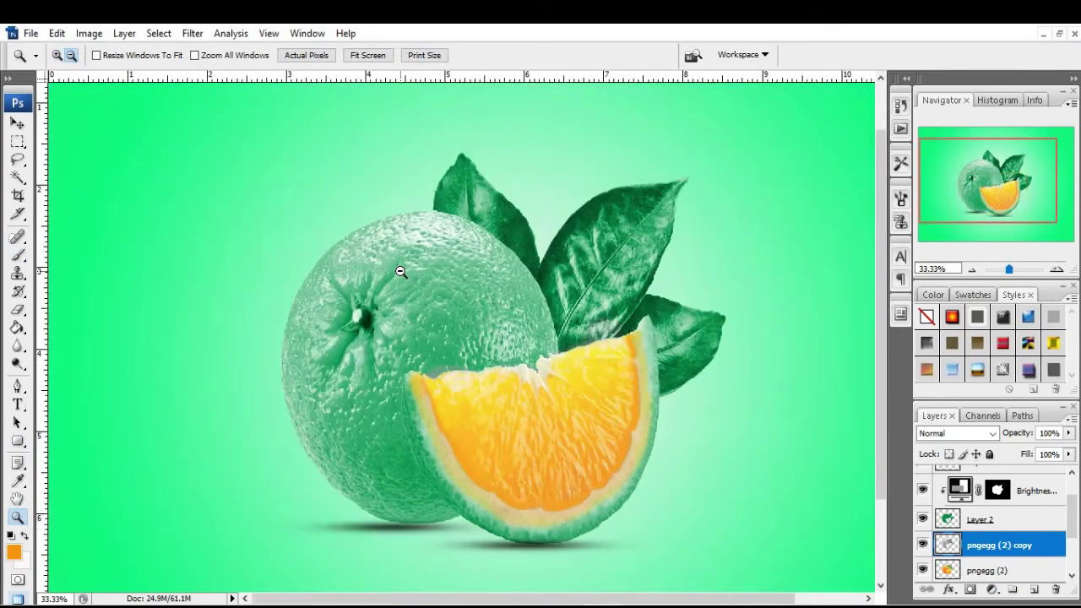
pyautogui.keyDown('alt'); pyautogui.click(400, 272); pyautogui.keyUp('alt')
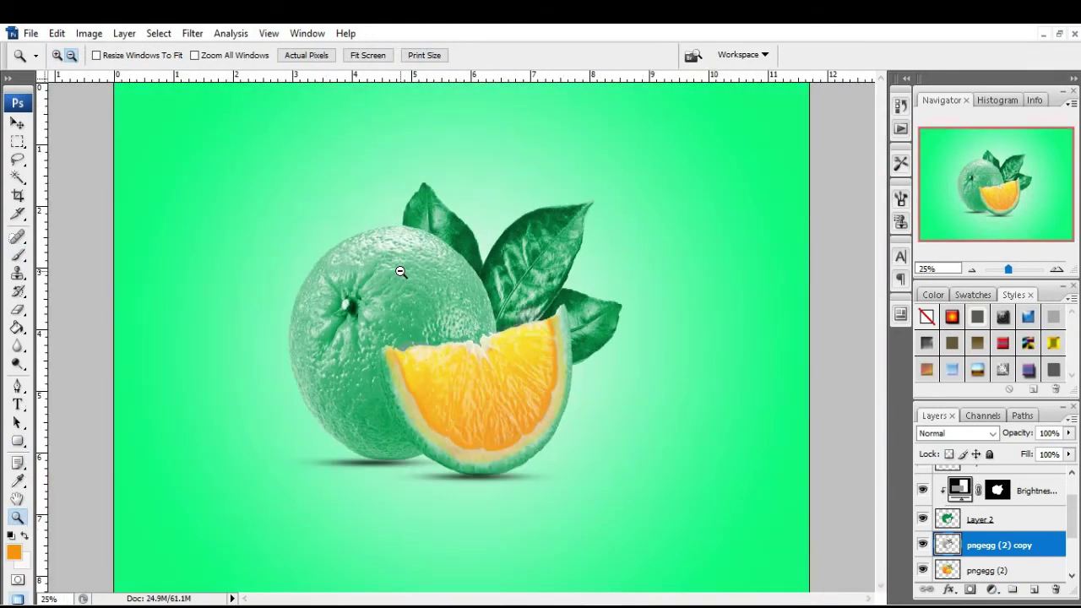
# - Place the water-droplet clipart image into the document
pyautogui.keyDown('alt'); pyautogui.click(284, 228); pyautogui.keyUp('alt')
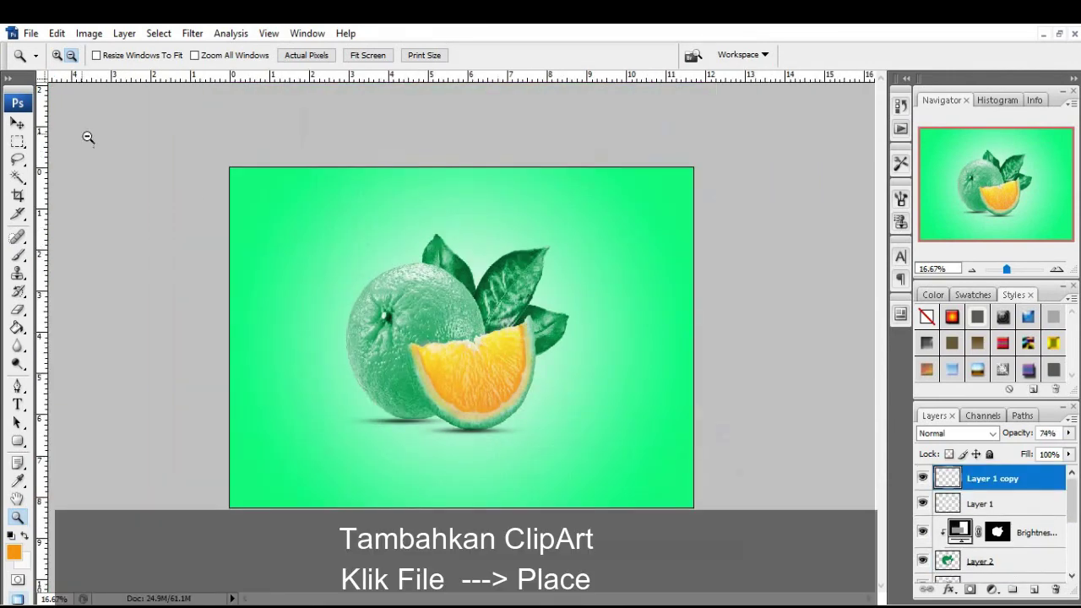
pyautogui.click(32, 36)
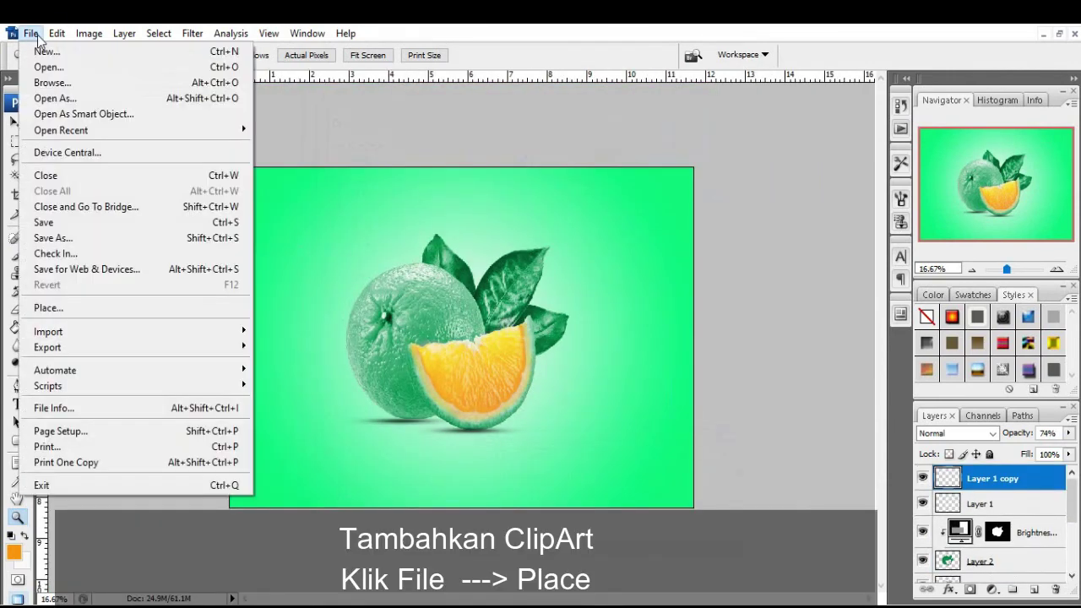
pyautogui.click(78, 309)
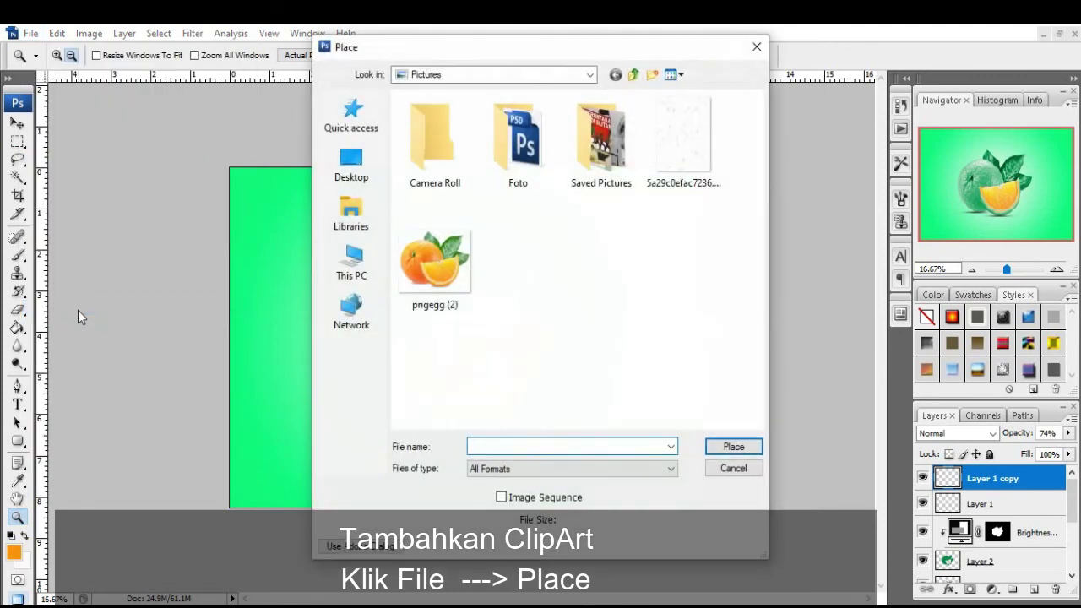
pyautogui.click(656, 157)
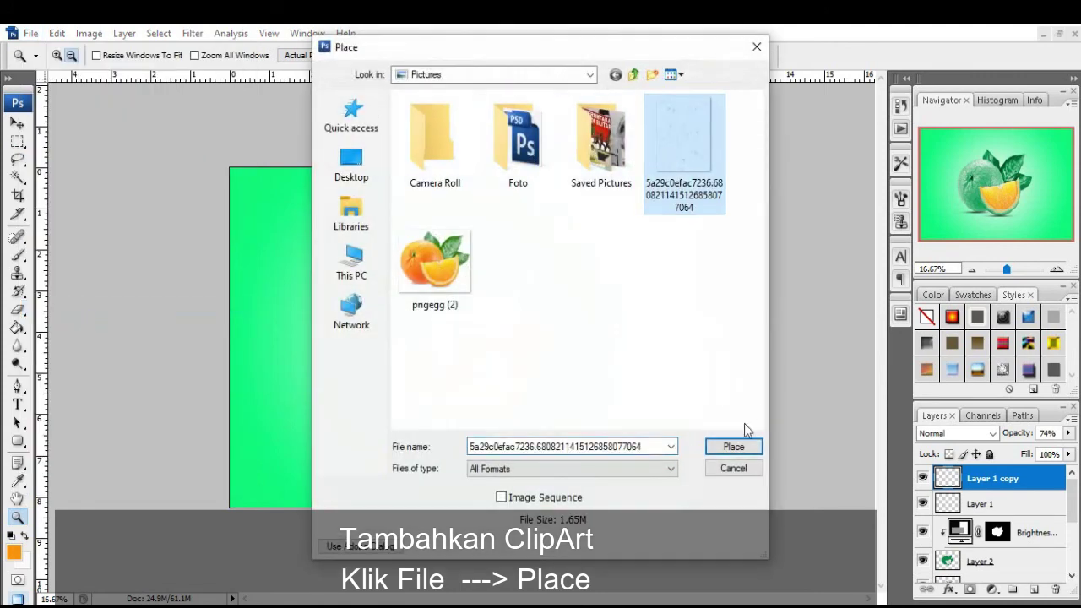
pyautogui.click(728, 452)
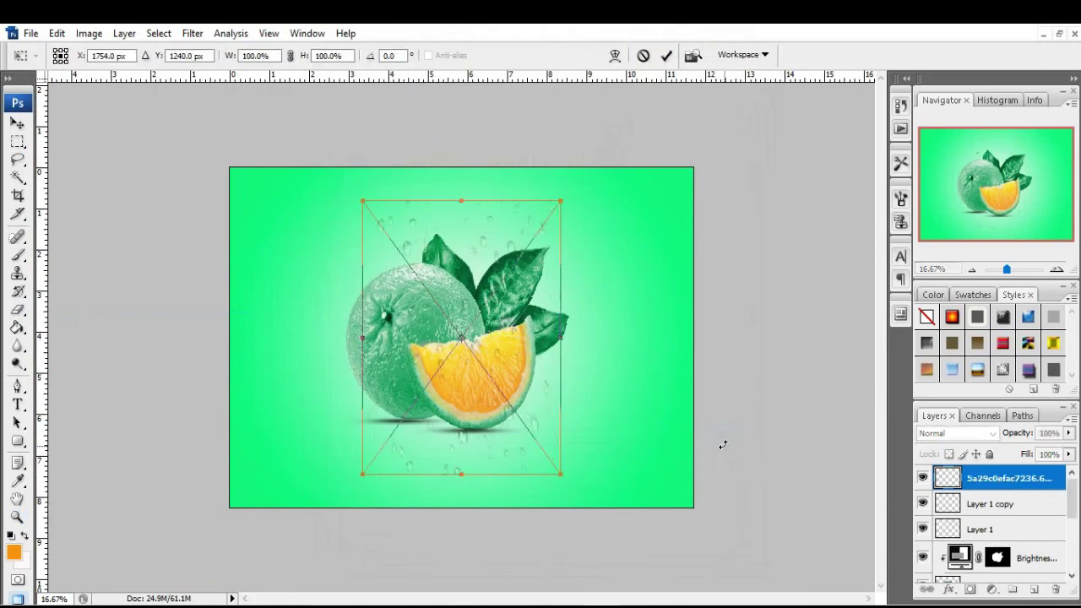
# - Stretch the droplet image's corners and sides until it covers the whole canvas
pyautogui.moveTo(559, 478); pyautogui.dragTo(642, 498)
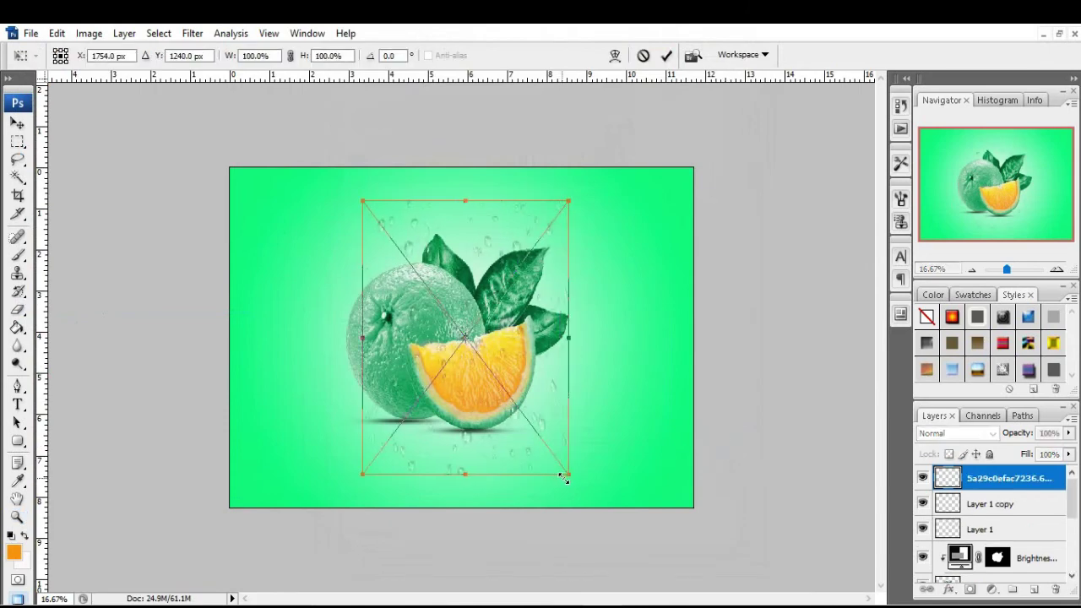
pyautogui.moveTo(362, 497); pyautogui.dragTo(283, 495)
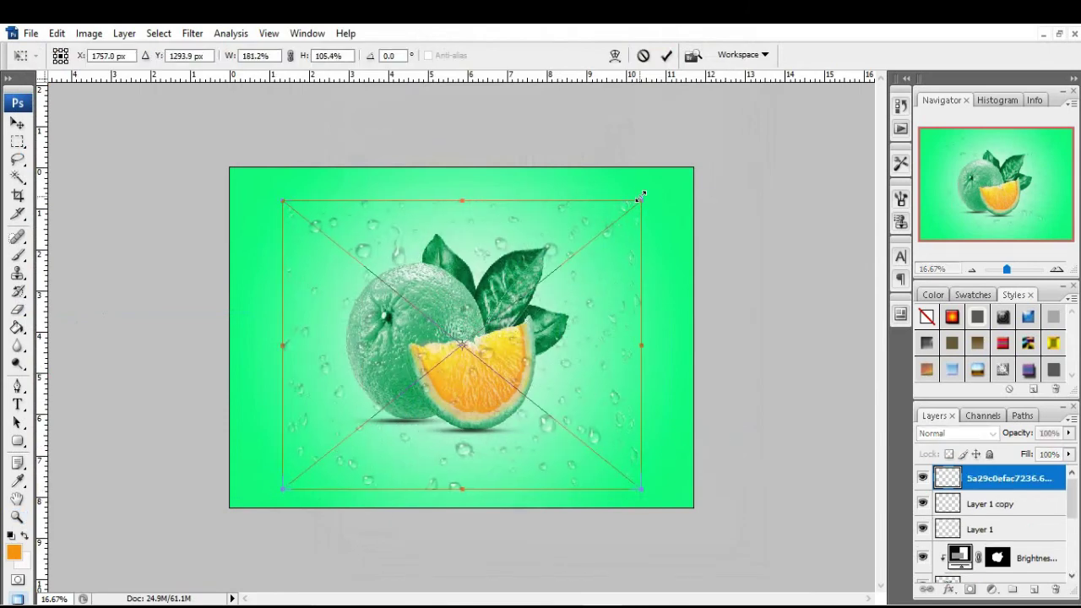
pyautogui.moveTo(642, 201); pyautogui.dragTo(642, 187)
pyautogui.moveTo(284, 188); pyautogui.dragTo(273, 190)
pyautogui.moveTo(642, 496); pyautogui.dragTo(656, 507)
pyautogui.moveTo(465, 189); pyautogui.dragTo(465, 167)
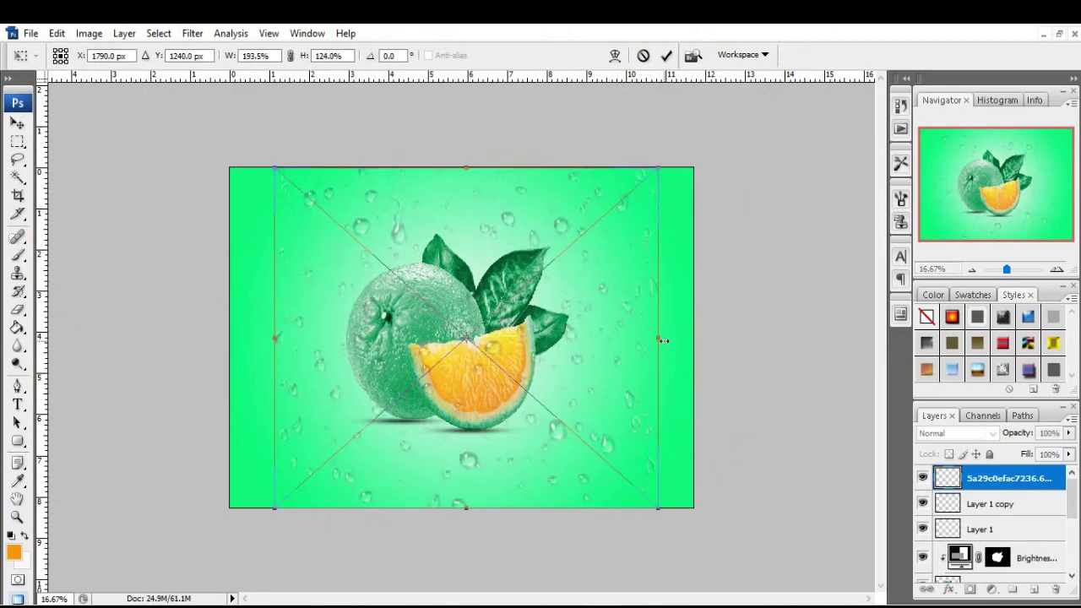
pyautogui.moveTo(658, 343); pyautogui.dragTo(603, 338)
pyautogui.moveTo(276, 344)
pyautogui.mouseDown()
pyautogui.moveTo(295, 340)
pyautogui.moveTo(230, 339)
pyautogui.mouseUp()
pyautogui.moveTo(603, 338); pyautogui.dragTo(694, 348)
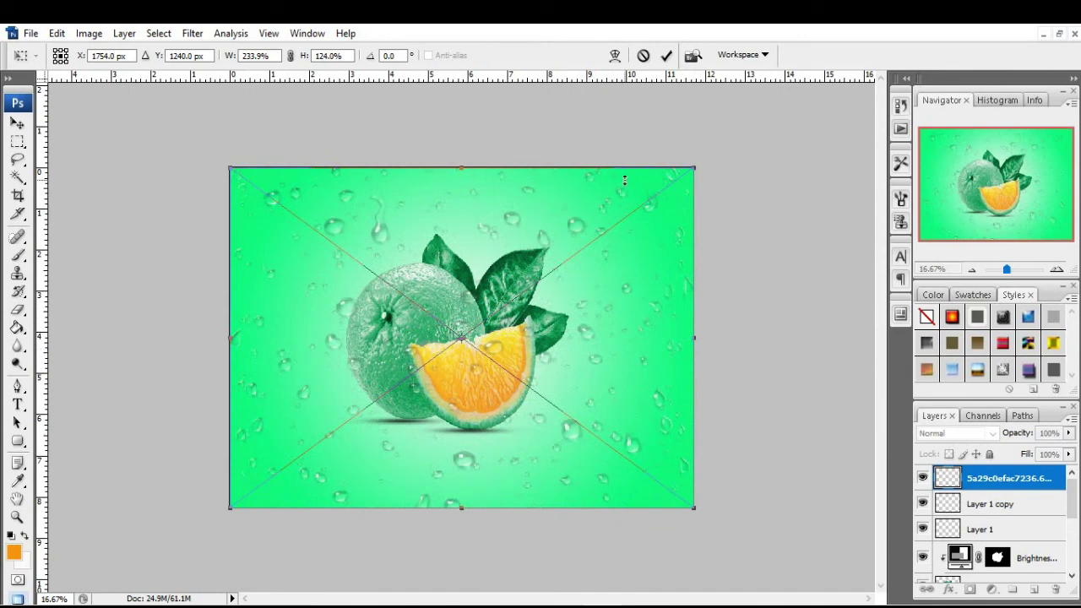
# - Commit the droplet transform and fade the droplet layer to 72% opacity
pyautogui.click(666, 56)
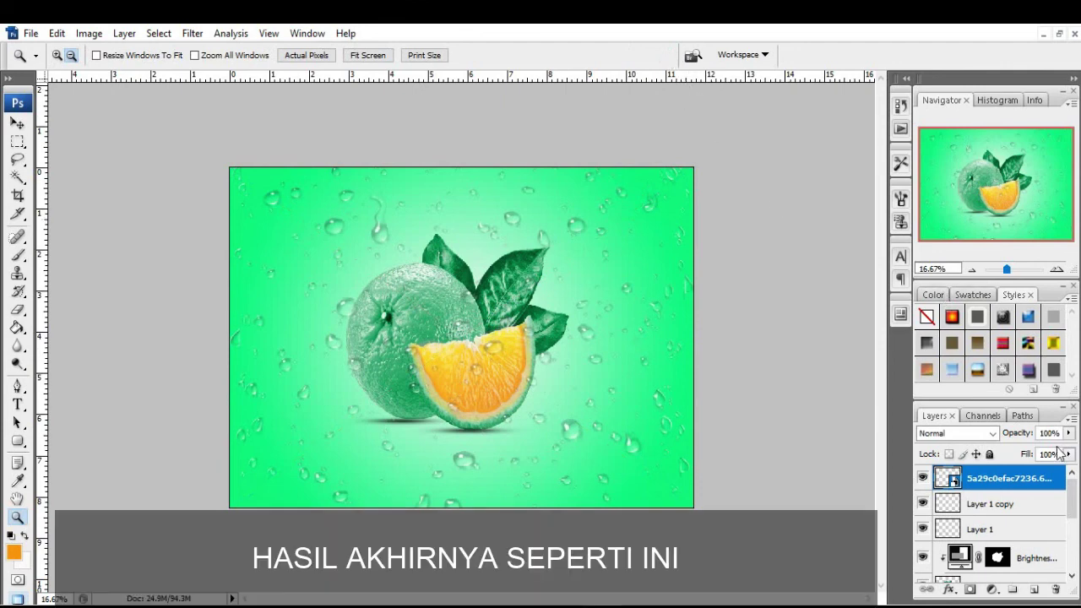
pyautogui.click(1069, 433)
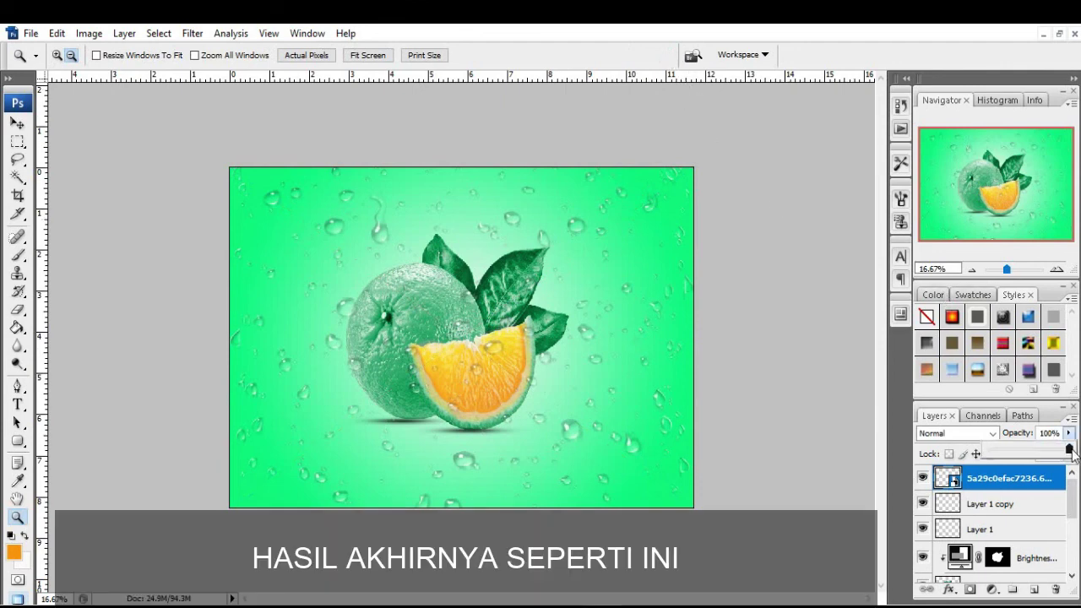
pyautogui.moveTo(1069, 450); pyautogui.dragTo(1059, 449)
pyautogui.moveTo(1059, 457); pyautogui.dragTo(1049, 459)
pyautogui.click(17, 124)
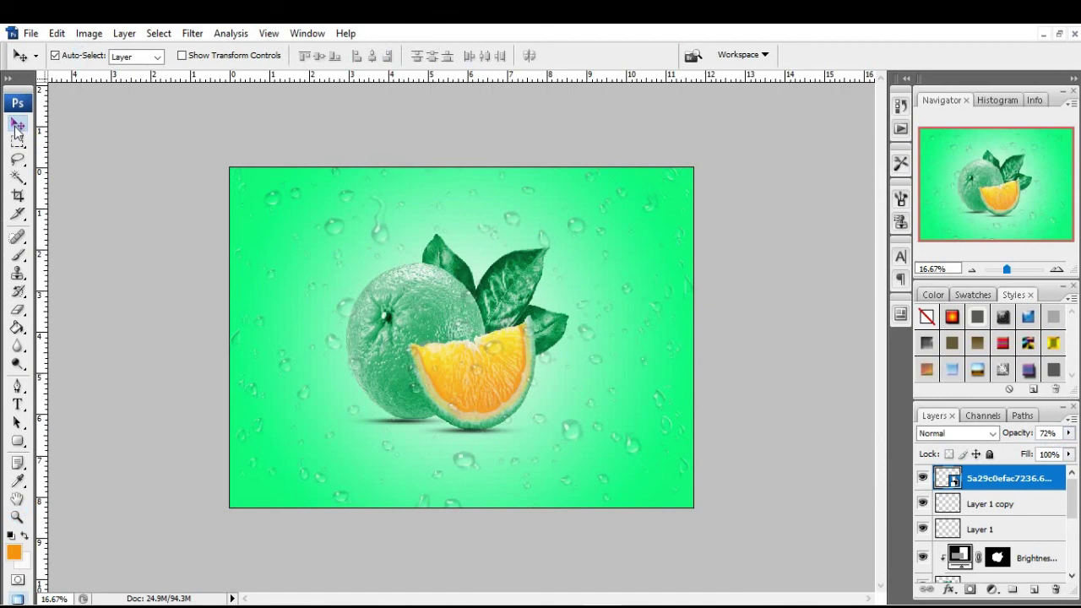